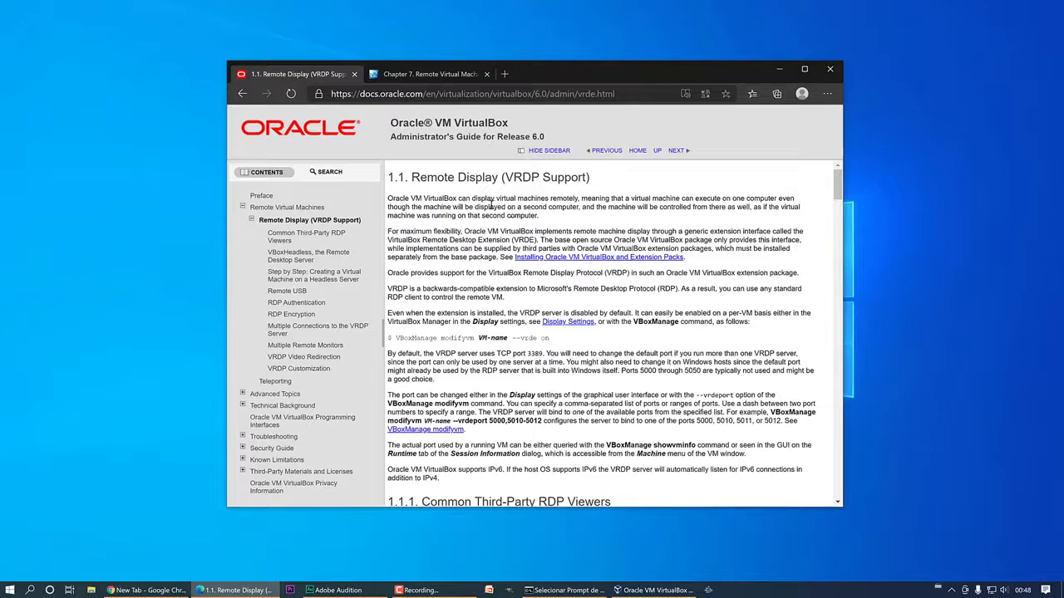
Review the Remote Display (VRDP Support) documentation in Oracle's Administrator's Guide and in Chapter 7 of the VirtualBox manual
drag(421, 178, 571, 181)
drag(837, 197, 818, 180)
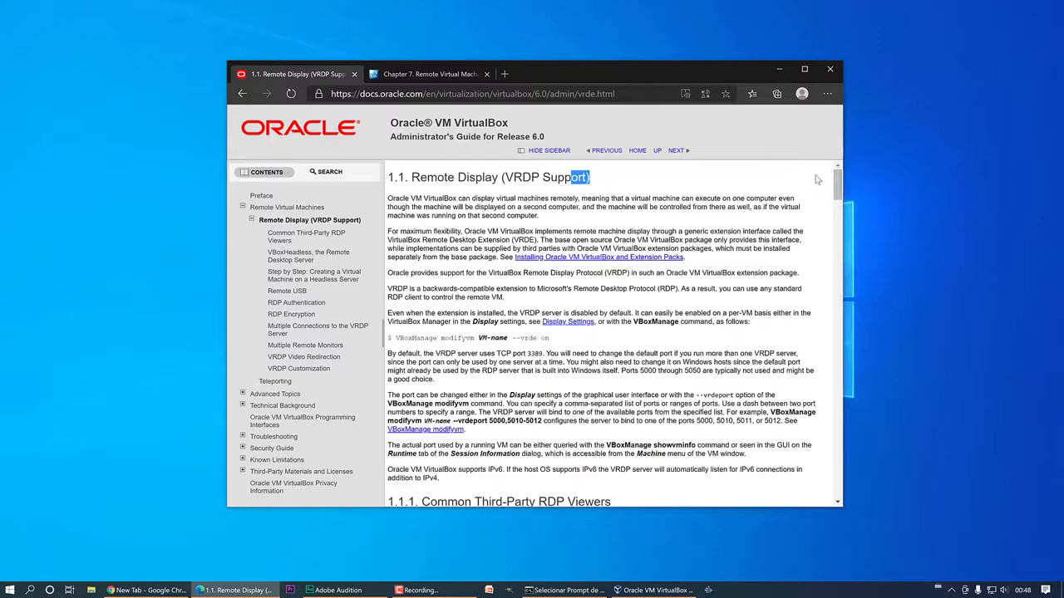
click(407, 75)
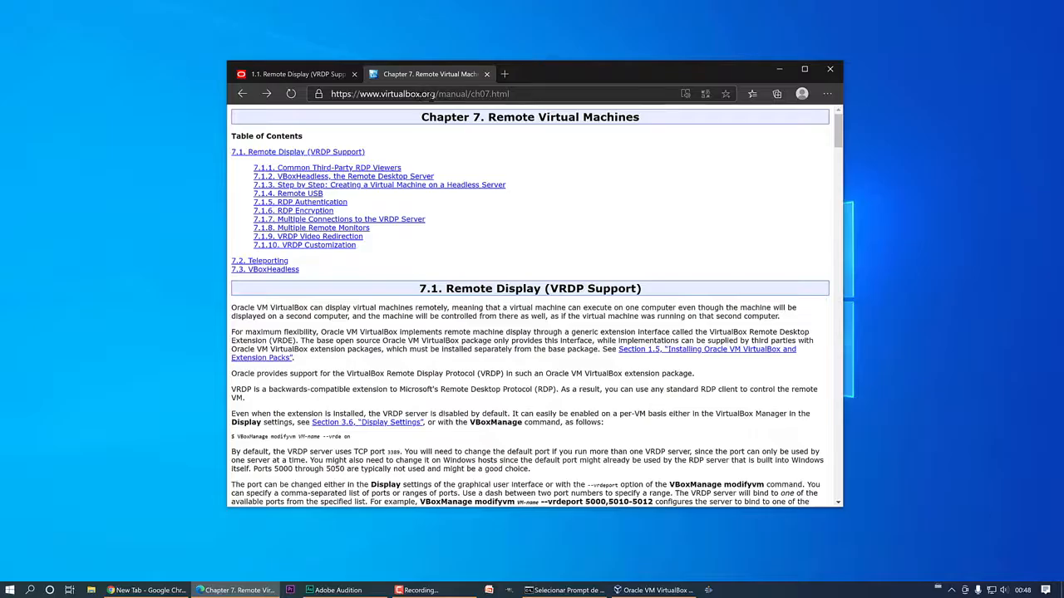
mouse_move(835, 144)
mouse_down()
mouse_move(835, 356)
mouse_move(819, 432)
mouse_move(827, 124)
mouse_up()
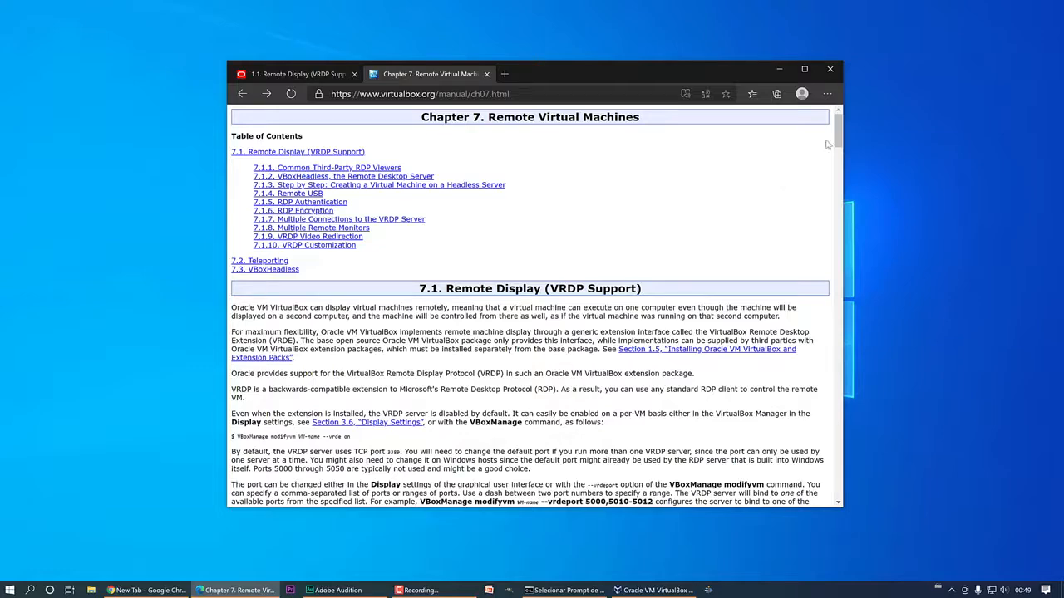
scroll(837, 126, down, 2)
scroll(836, 126, up, 2)
drag(434, 94, 526, 97)
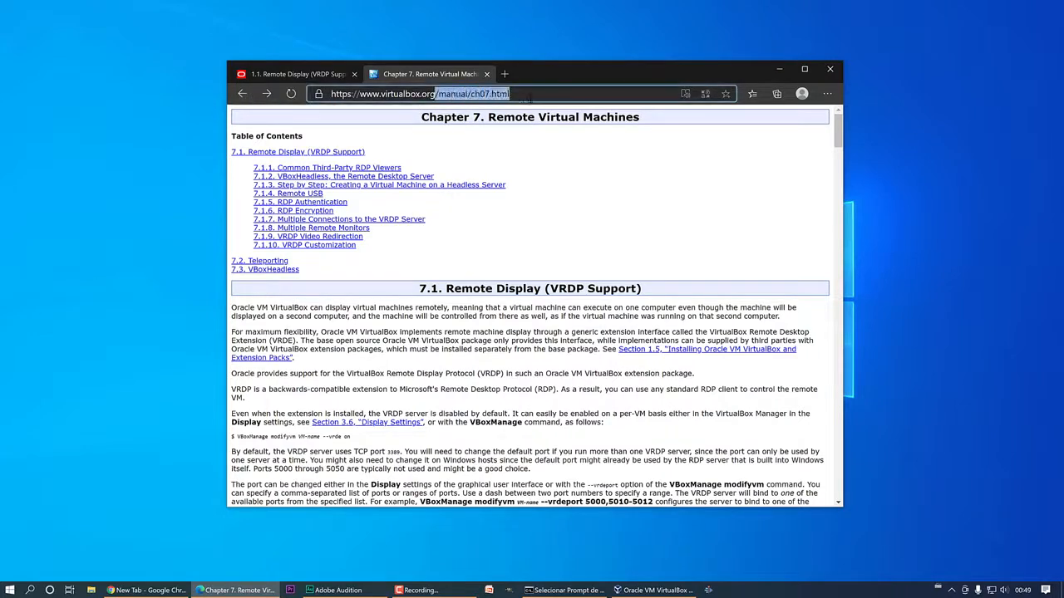
key(BackSpace)
key(Return)
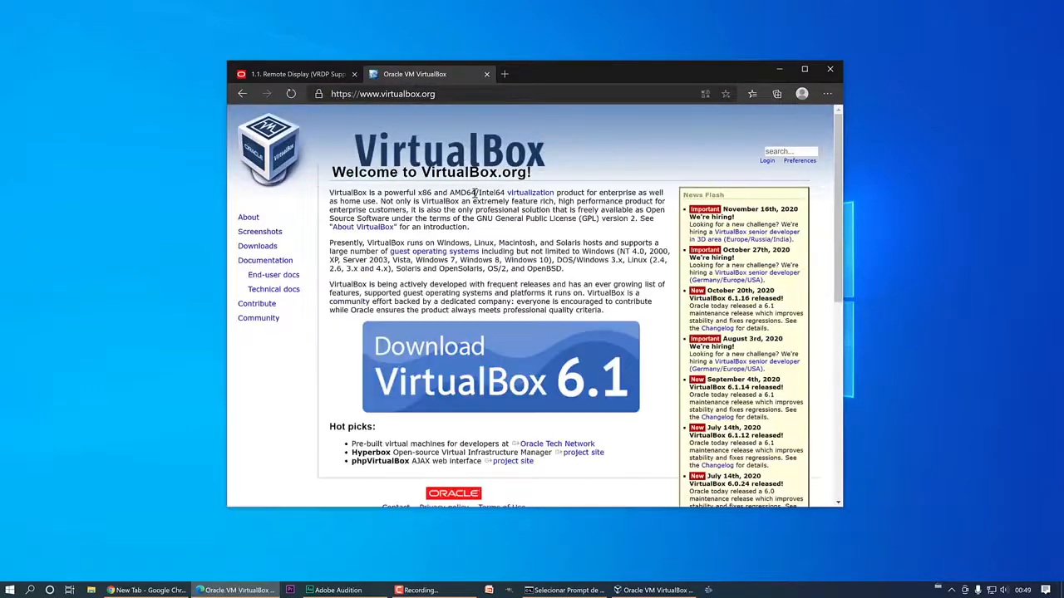
click(261, 249)
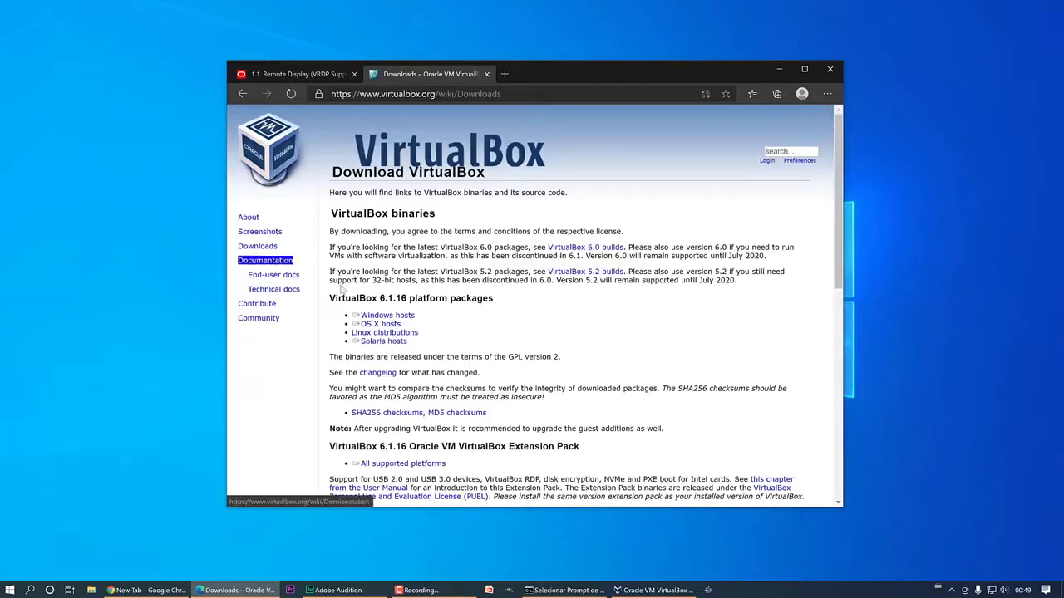
Locate the VirtualBox 6.1.16 Oracle VM VirtualBox Extension Pack section and its download link for all supported platforms
scroll(579, 335, down, 1)
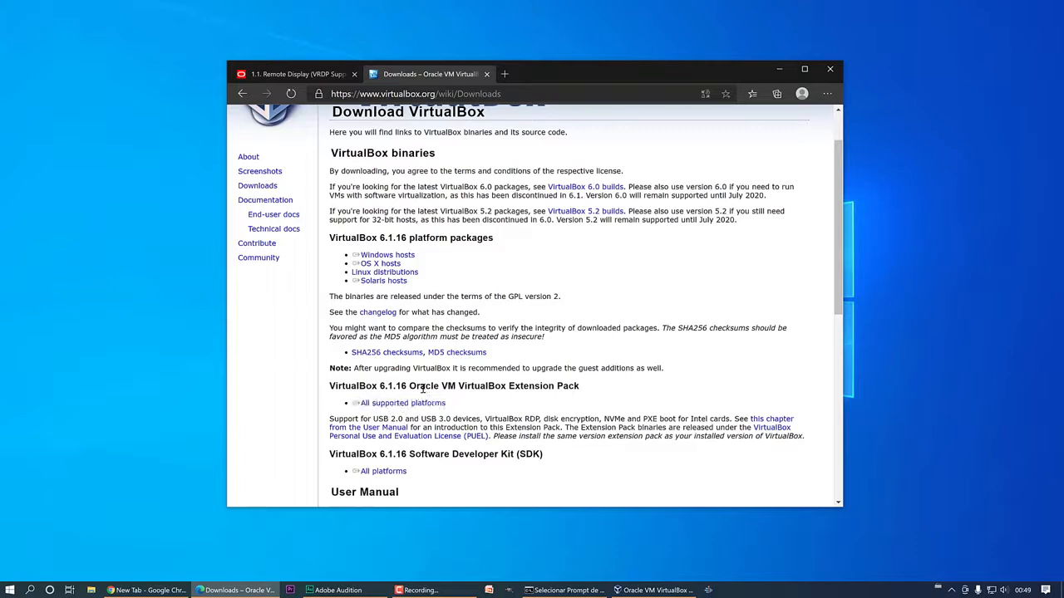
drag(469, 385, 583, 395)
click(583, 396)
drag(465, 406, 364, 411)
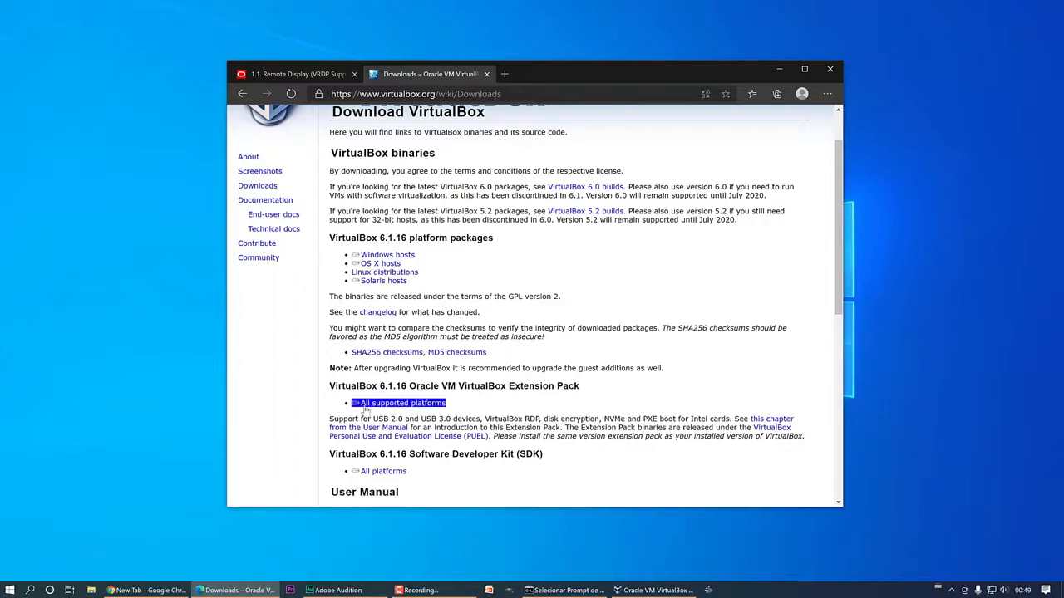
click(461, 409)
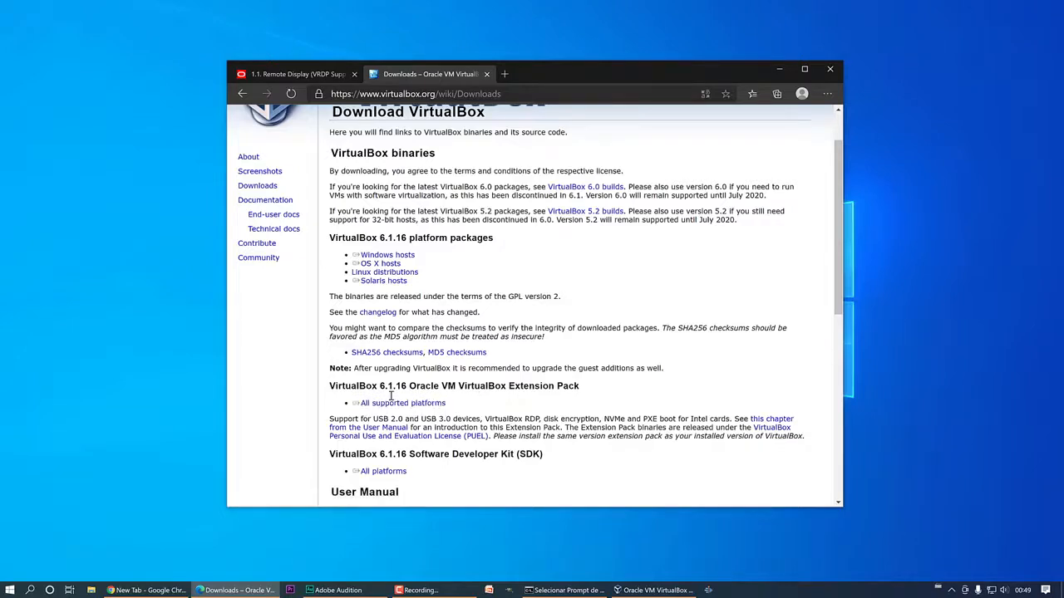
scroll(585, 398, up, 1)
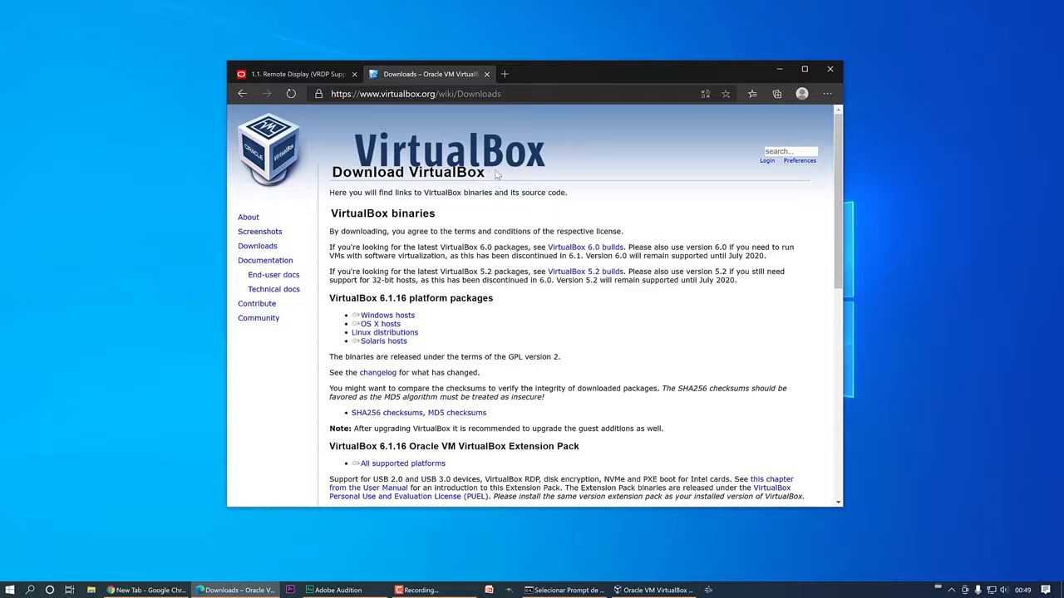
Switch to Oracle VM VirtualBox Manager and open the Remote Display settings of the windowsXP virtual machine
key(super+d)
click(656, 590)
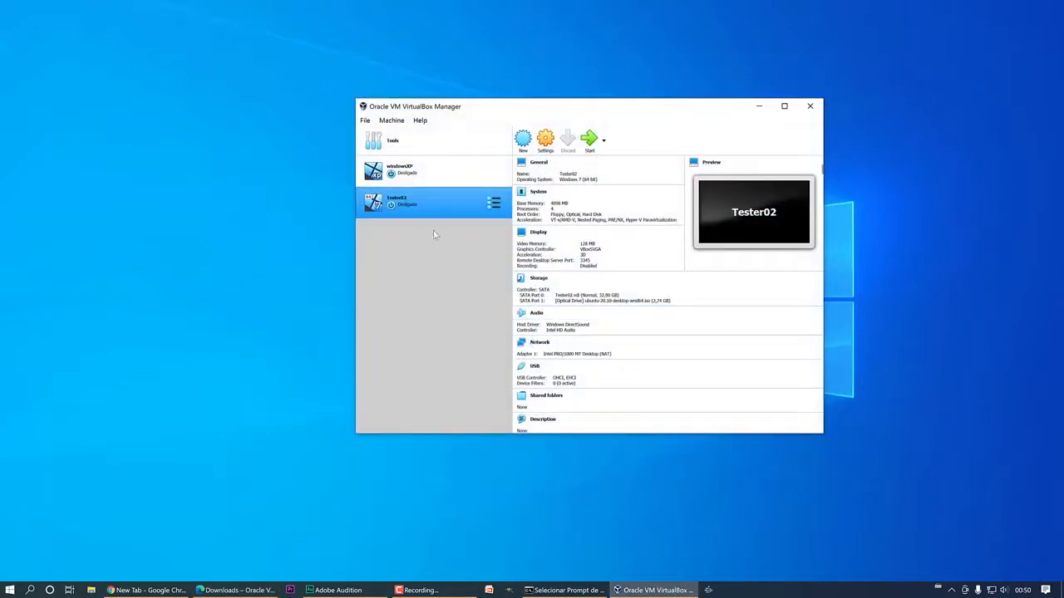
click(406, 173)
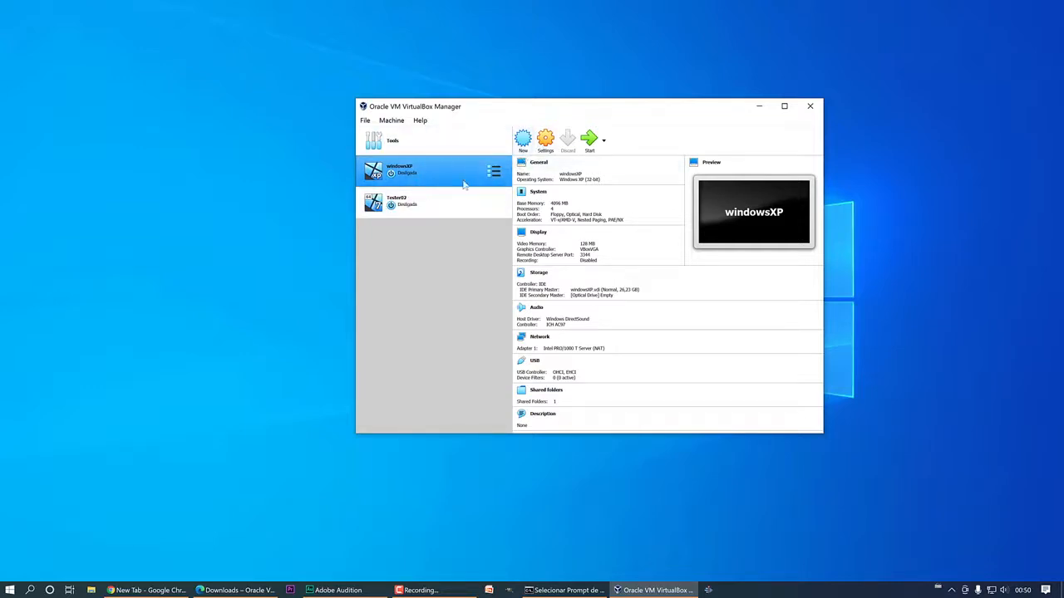
click(545, 141)
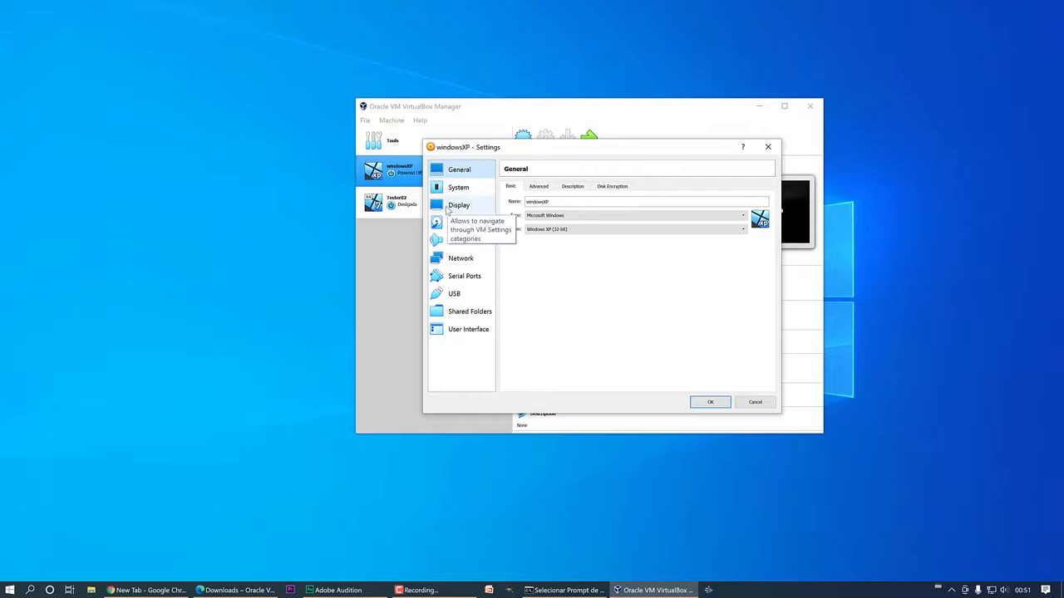
click(449, 208)
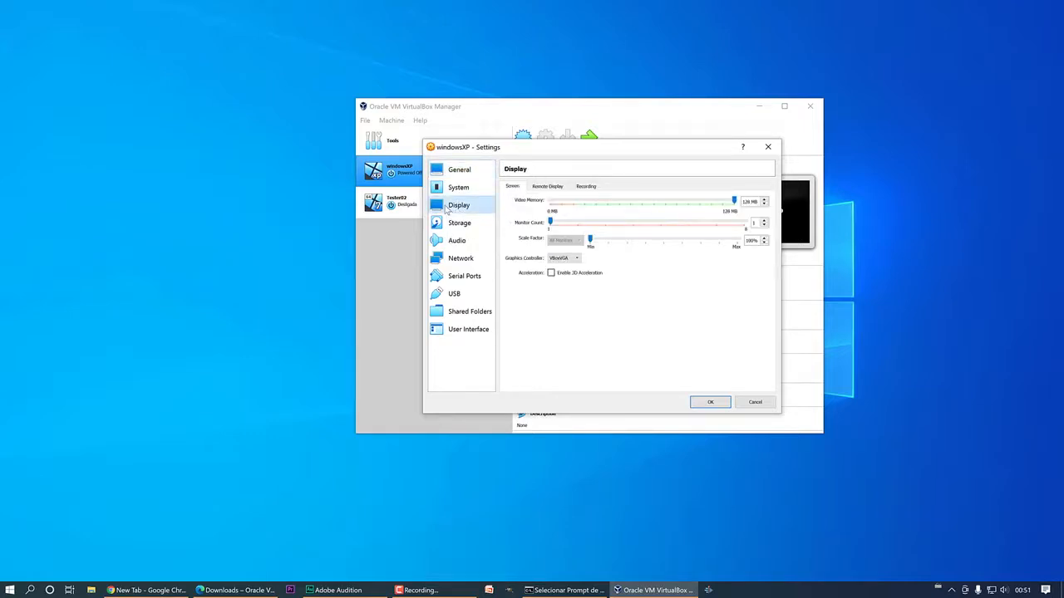
click(550, 188)
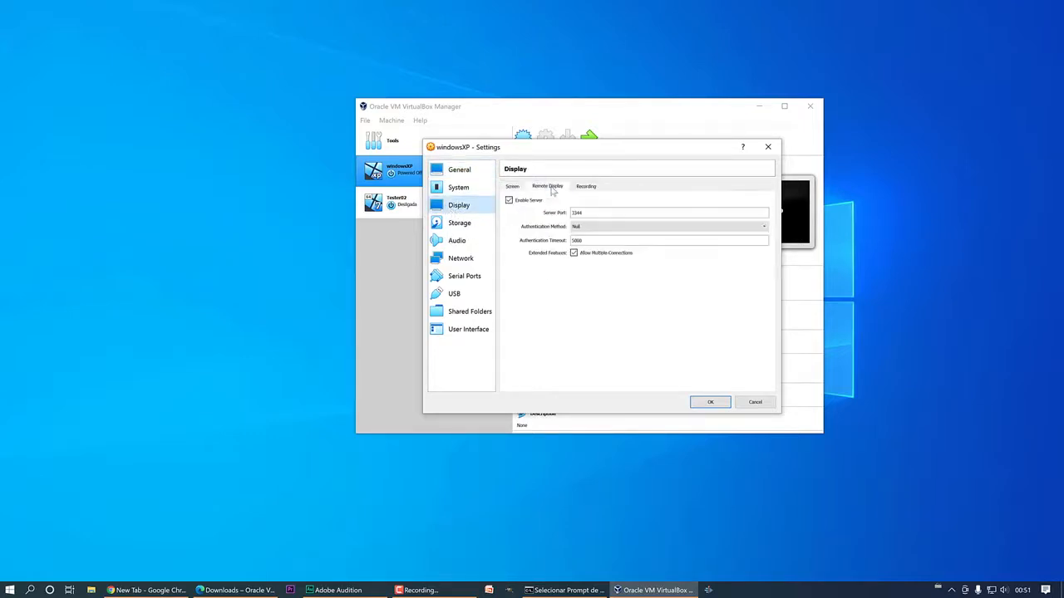
Keep the remote display server enabled for windowsXP, set its server port to 5555 and save the settings
click(532, 201)
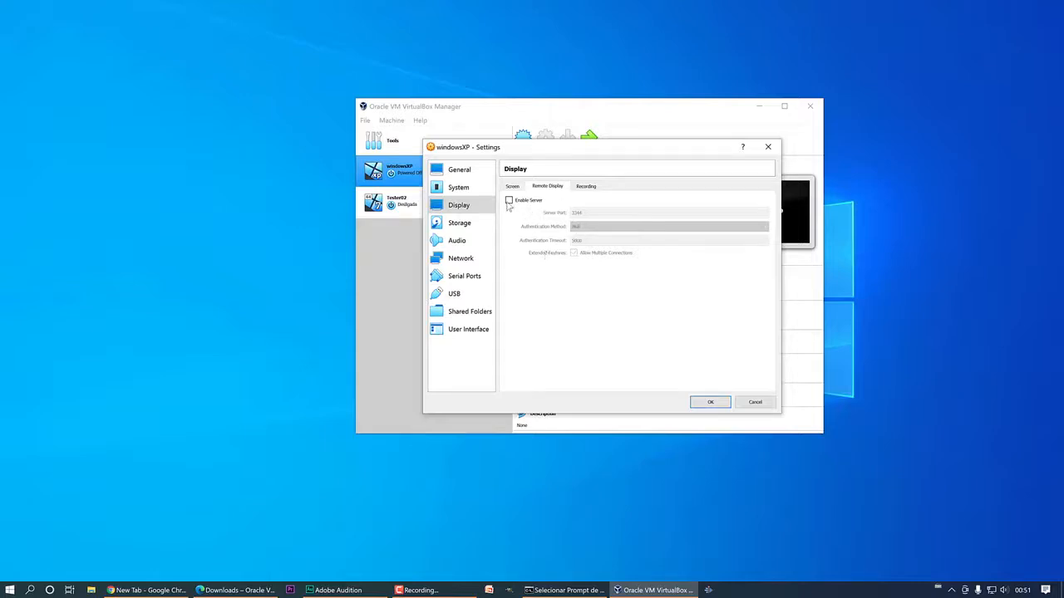
click(508, 201)
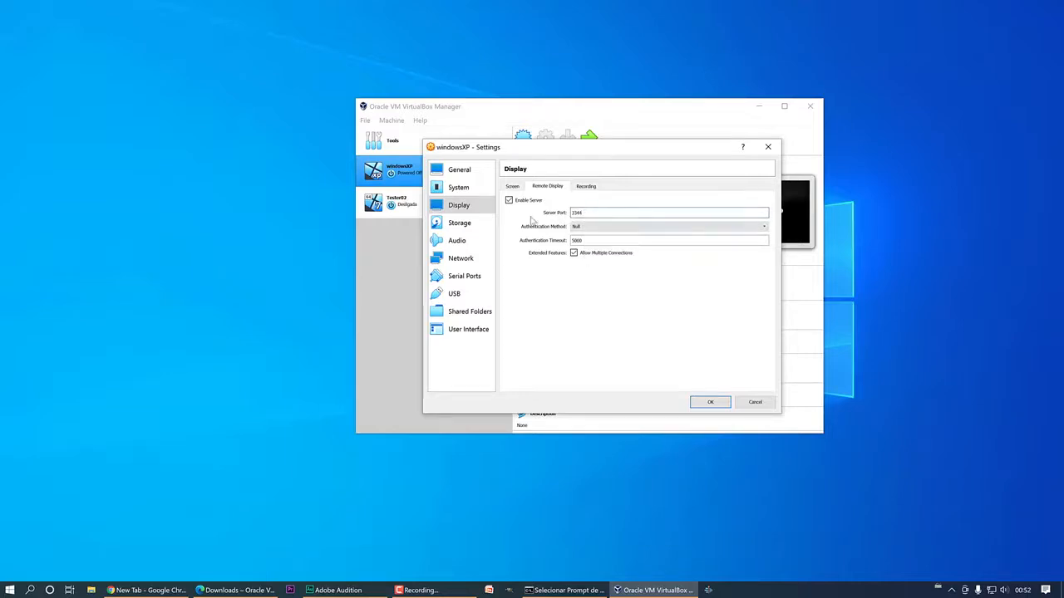
double_click(588, 213)
click(710, 403)
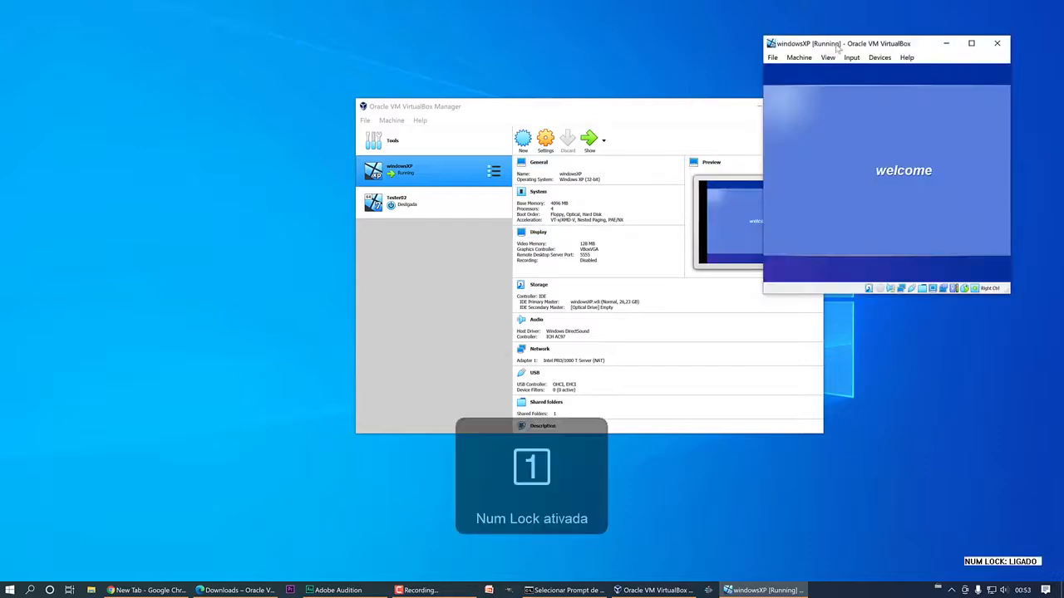
Open Remote Desktop Connection, place its window beside the VirtualBox Manager and clear the computer address
key(super)
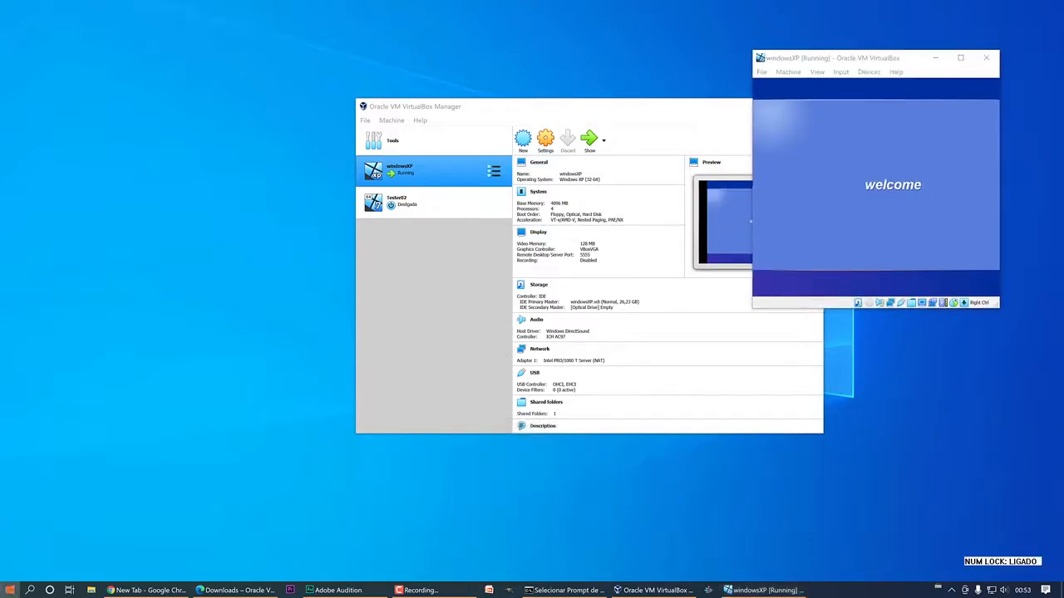
click(220, 488)
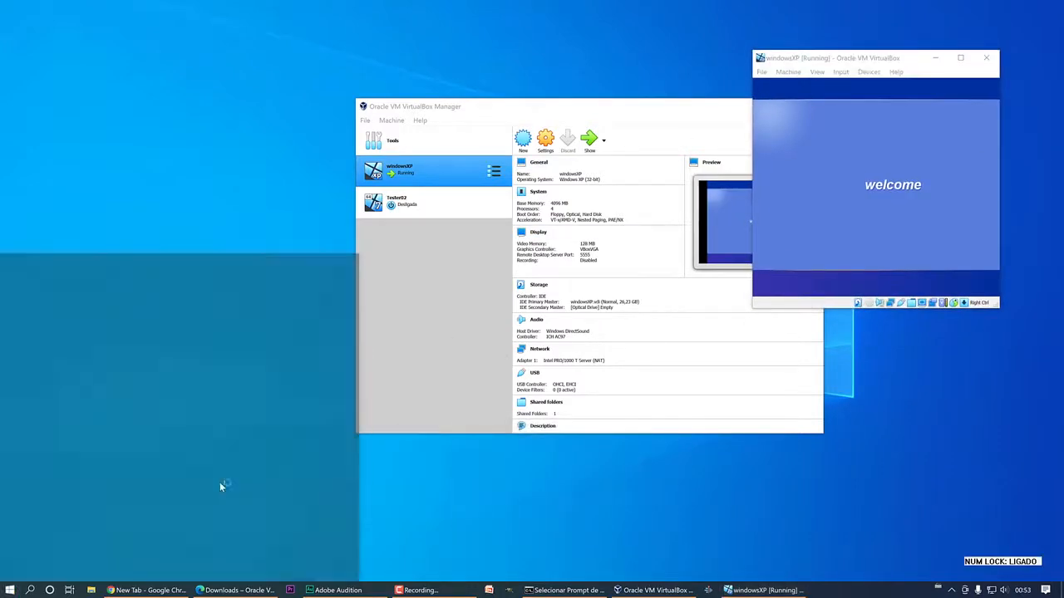
drag(545, 123, 219, 139)
click(222, 195)
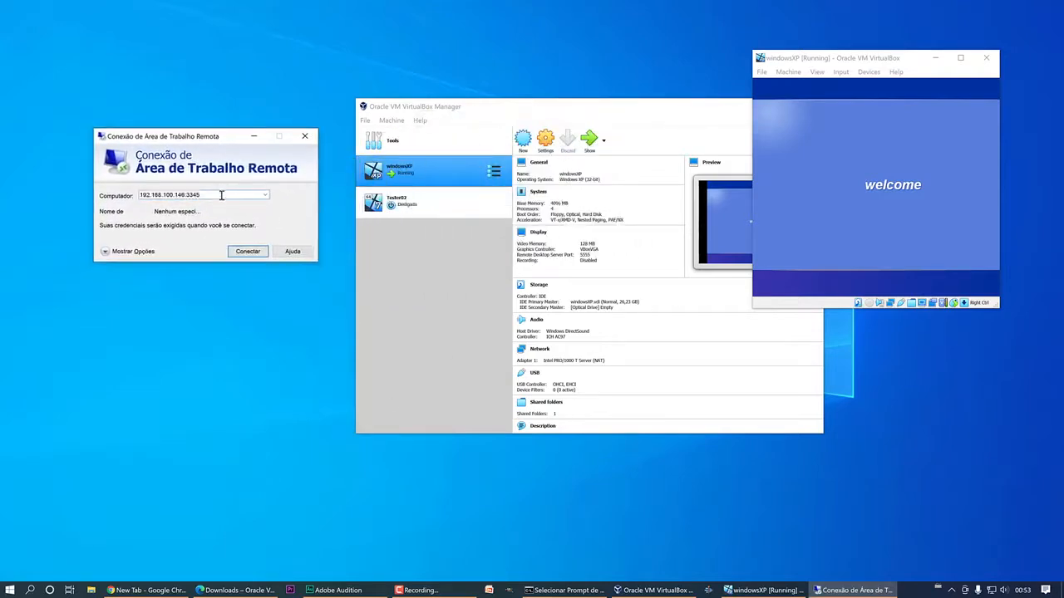
drag(210, 194, 100, 196)
key(Delete)
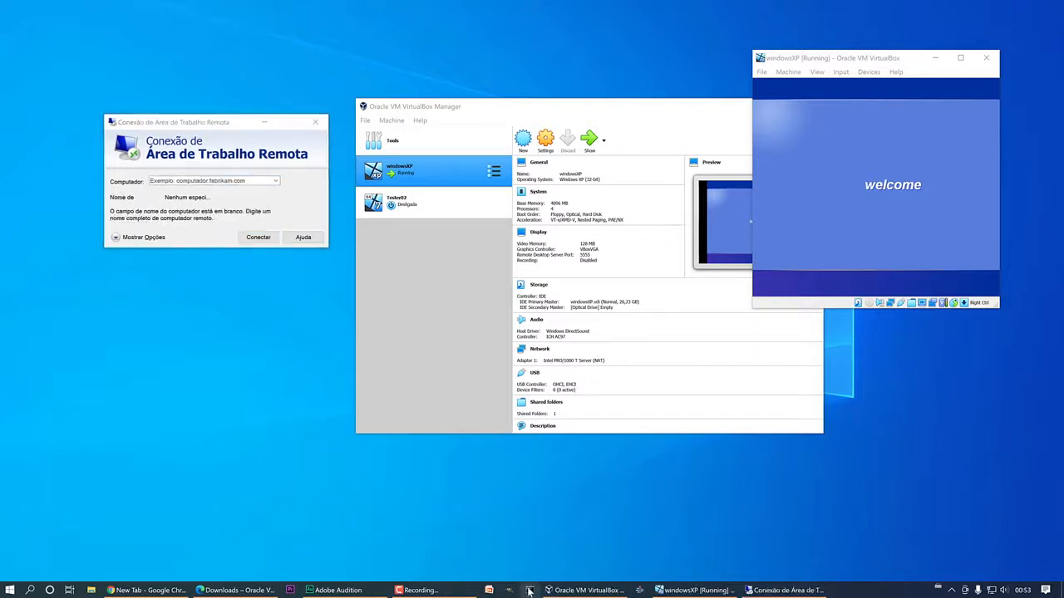
Run ipconfig in the Command Prompt and find the IPv4 address of the Ethernet 3 adapter
drag(364, 52, 626, 309)
click(591, 387)
text(ip)
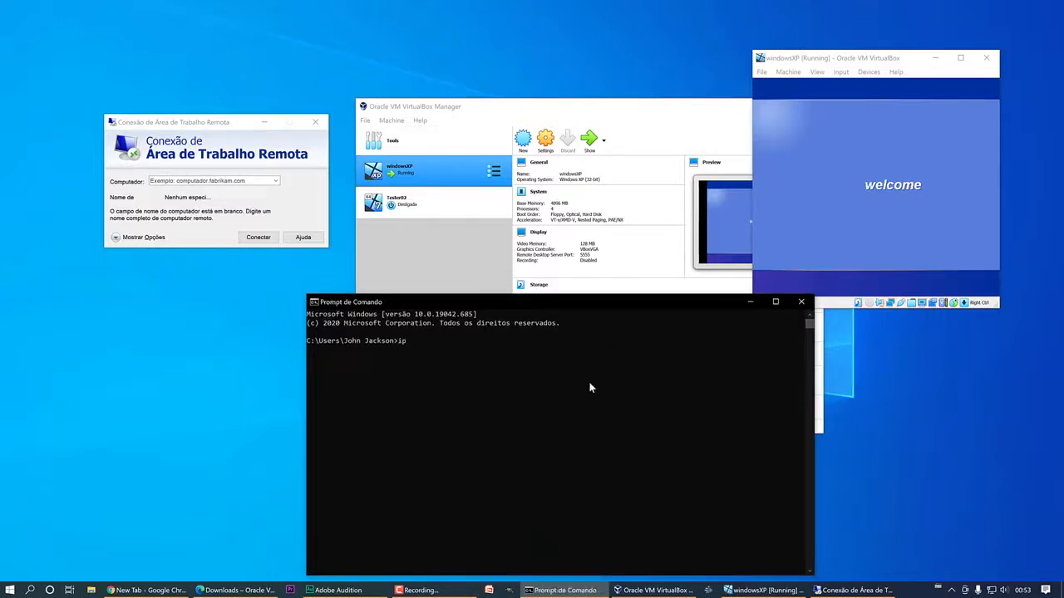
text(config\)
key(Return)
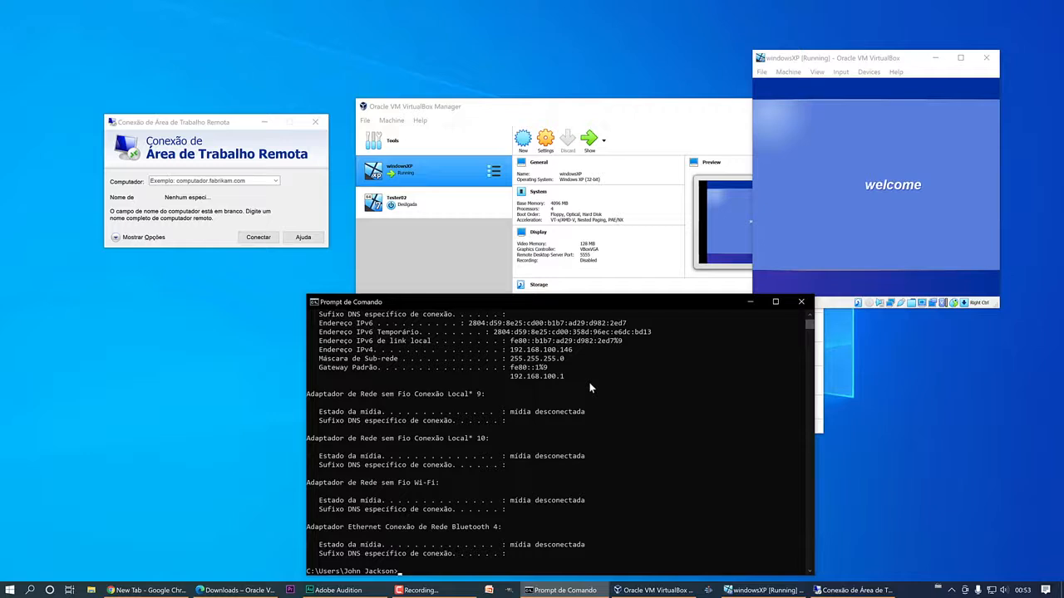
scroll(576, 434, up, 2)
scroll(565, 446, down, 1)
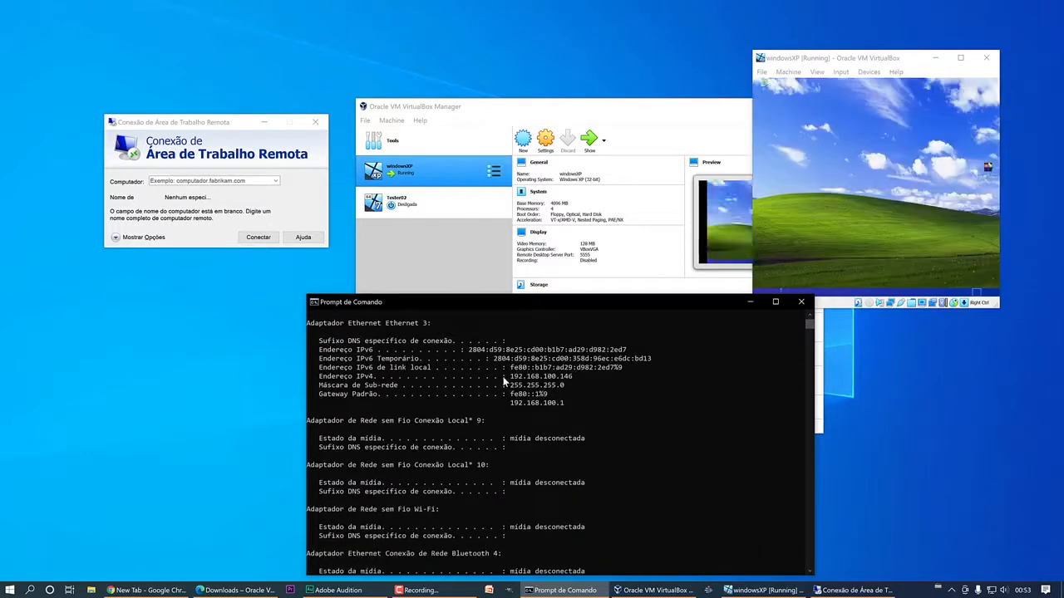
Copy the Ethernet 3 adapter's IPv4 address from the ipconfig output
drag(510, 379, 573, 379)
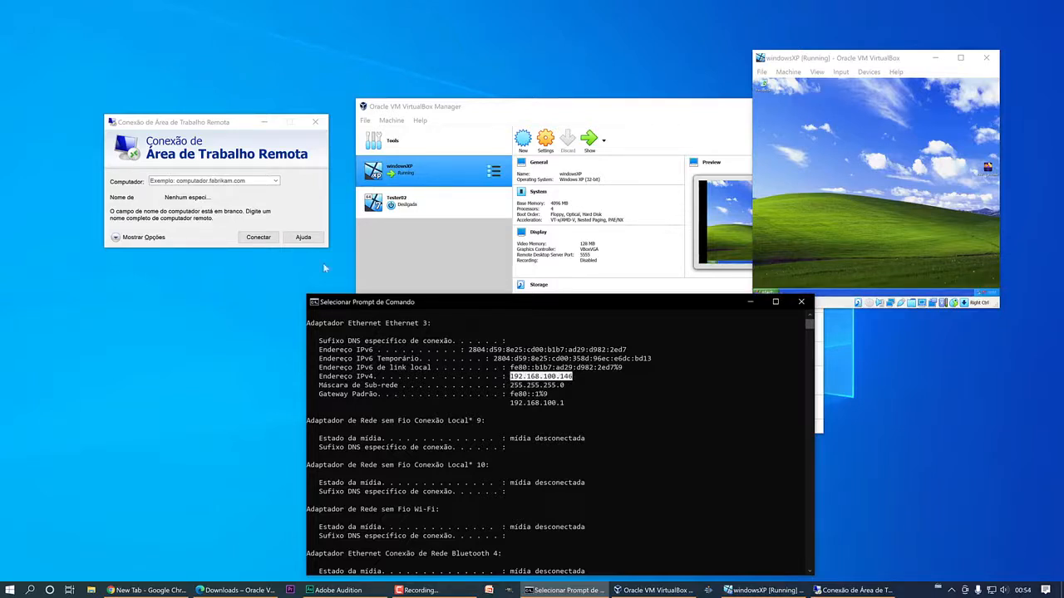
right_click(562, 379)
double_click(572, 376)
key(super+c)
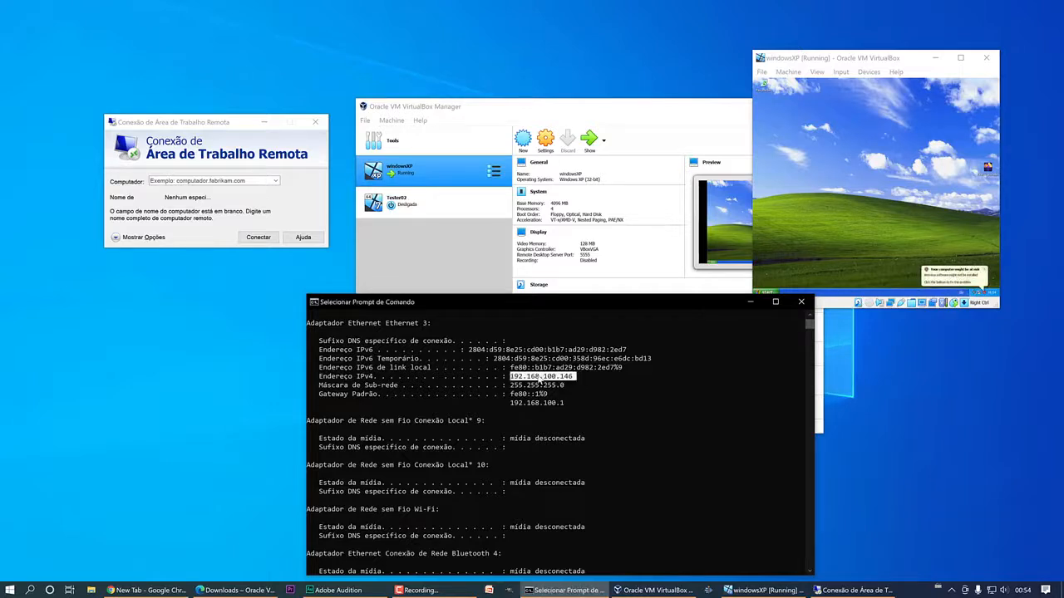
right_click(542, 381)
Set the computer address in Remote Desktop Connection to 192.168.100.146:5555
right_click(212, 181)
click(239, 223)
click(237, 182)
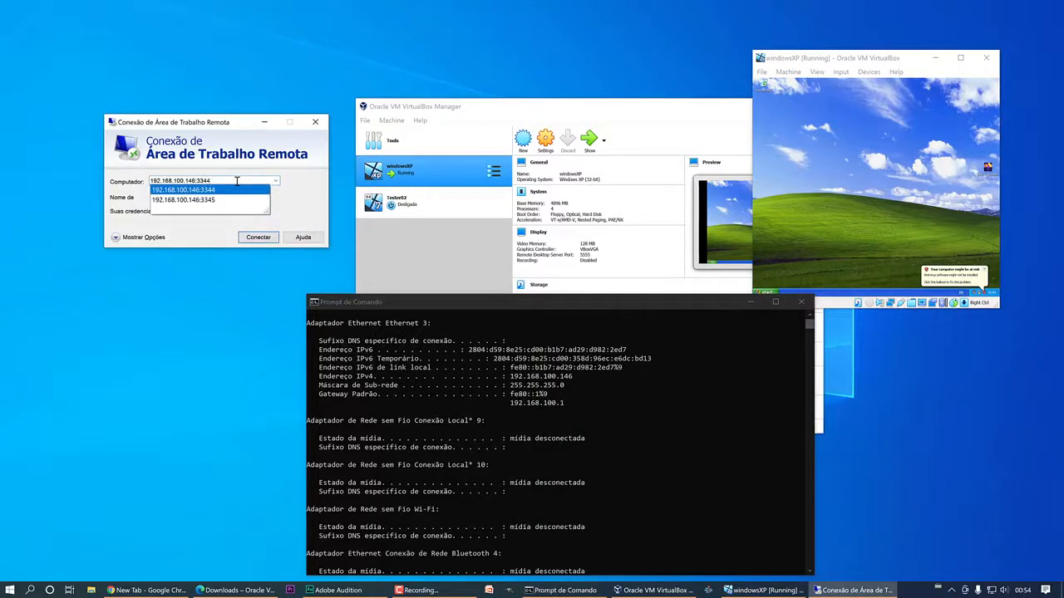
double_click(206, 181)
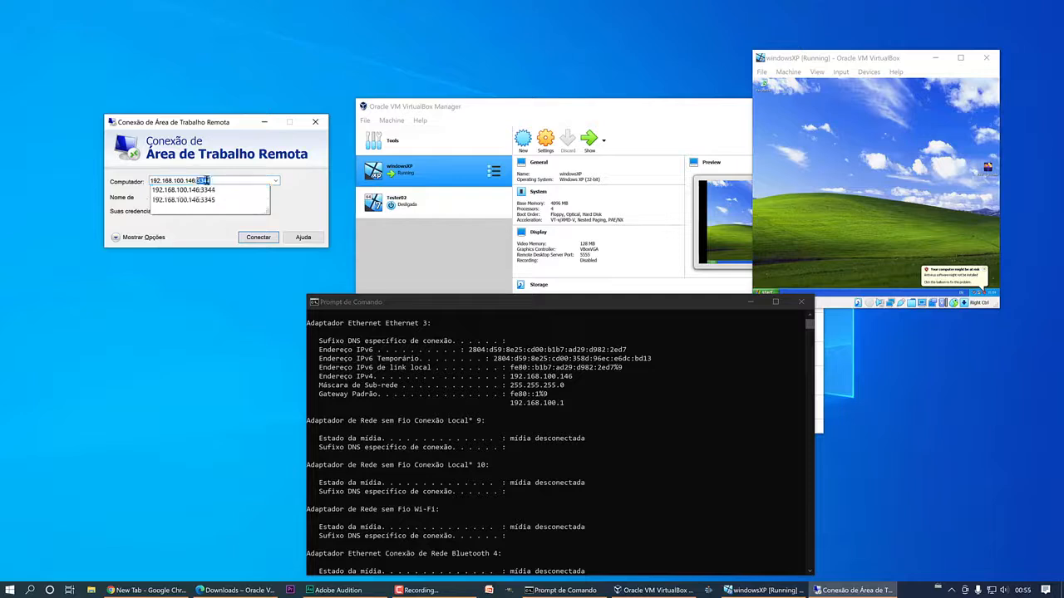
text(5555)
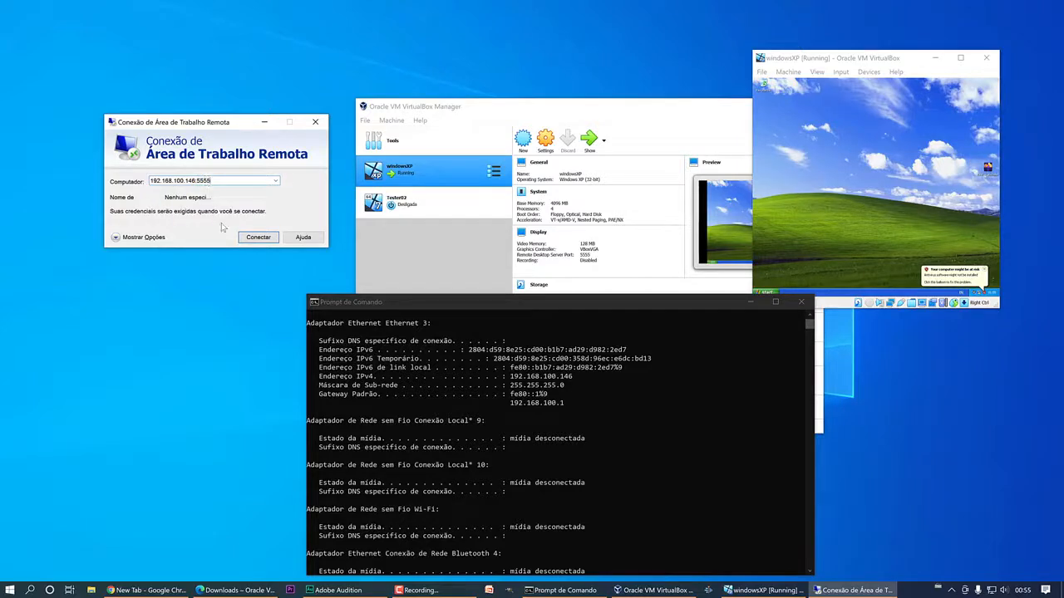
With the windowsXP machine window minimized, connect to 192.168.100.146:5555, accept the unverified identity and show the session full screen
click(859, 61)
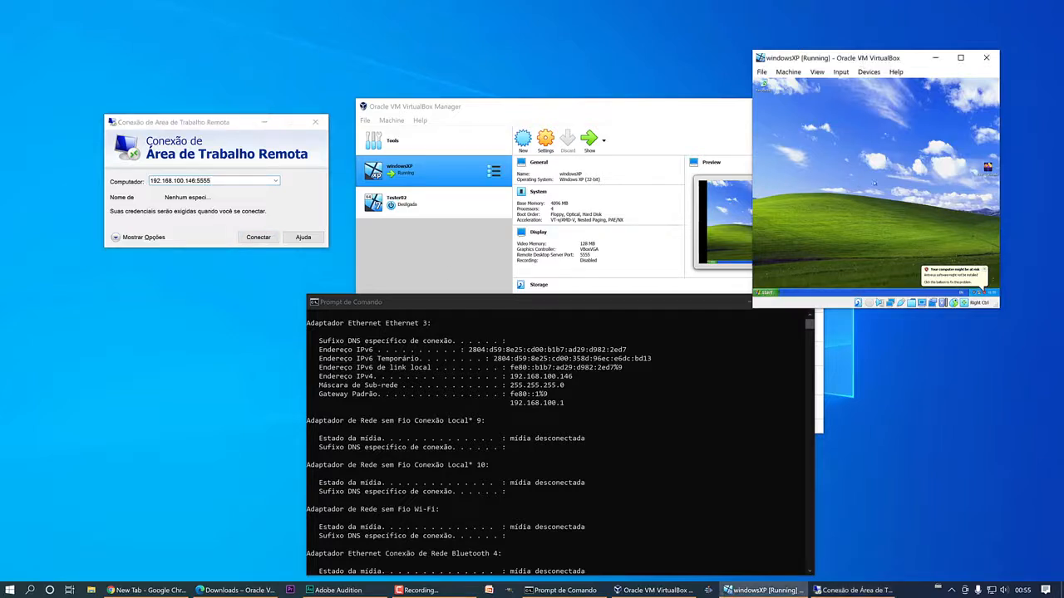
click(937, 61)
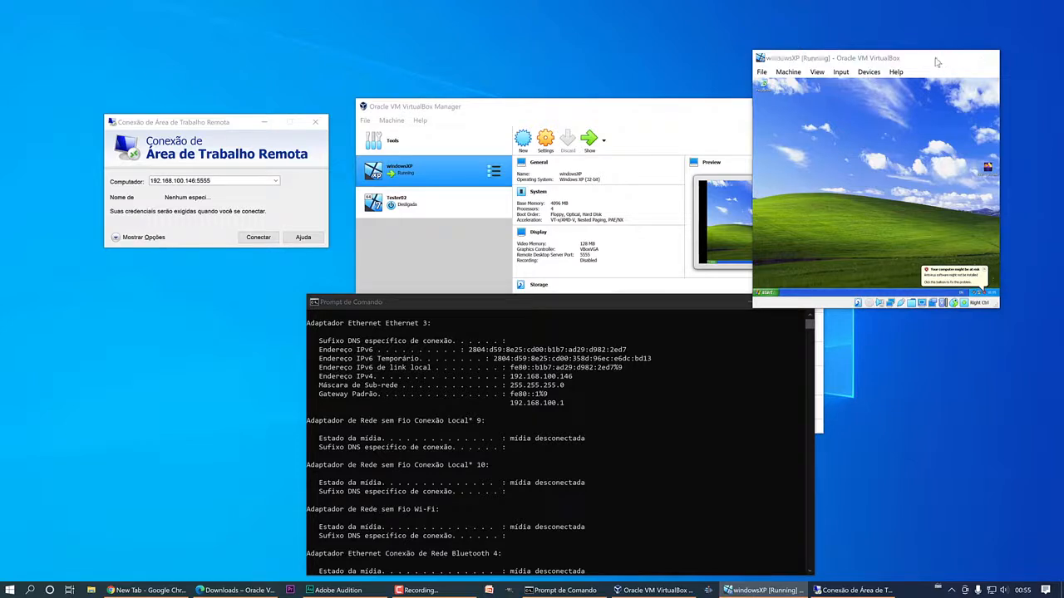
click(248, 241)
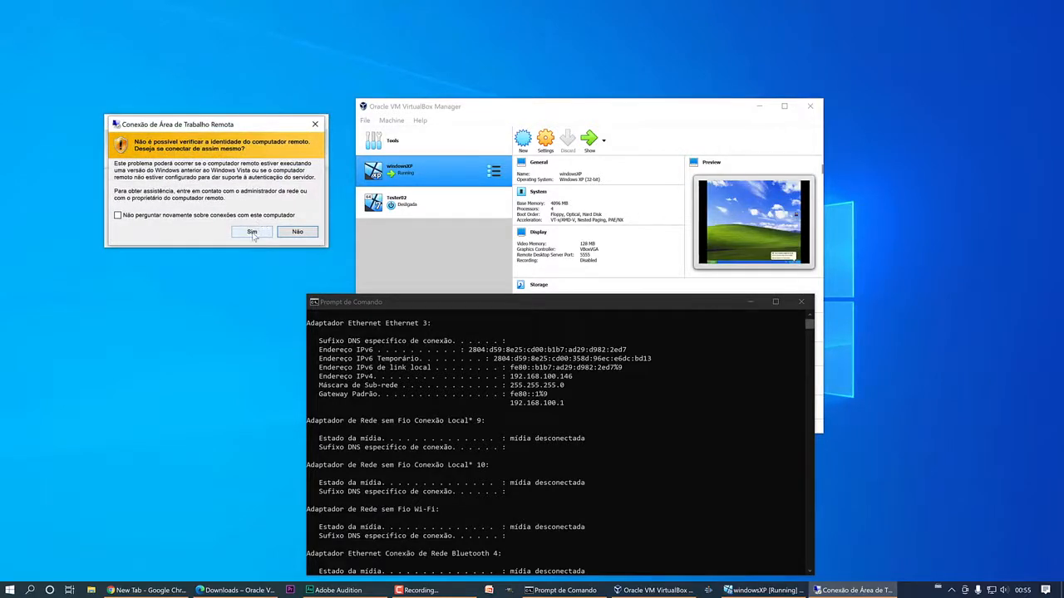
click(253, 234)
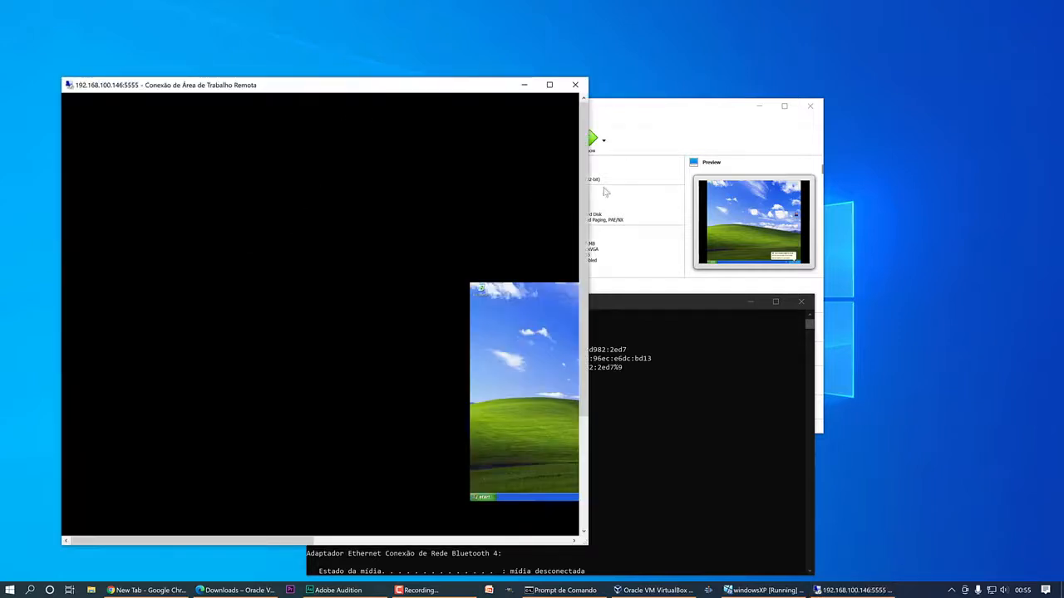
click(549, 85)
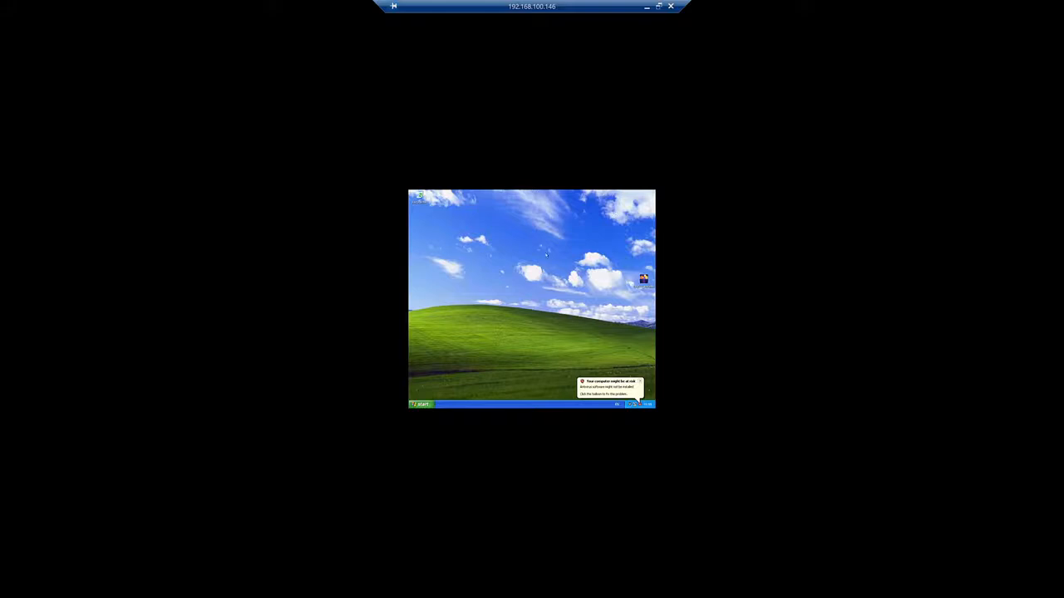
Refresh the Windows XP desktop several times in the remote session to test its response
right_click(477, 235)
click(501, 246)
right_click(516, 221)
click(531, 229)
right_click(482, 287)
click(497, 296)
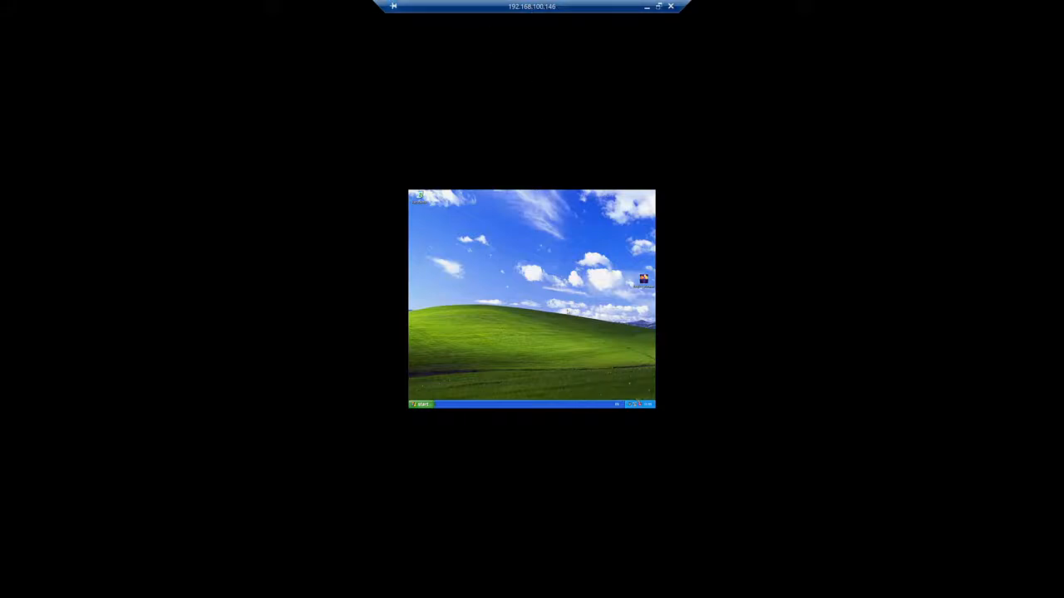
right_click(505, 264)
click(517, 272)
Open My Computer in the remote Windows XP session and browse through the user's documents folder to My Music
click(425, 405)
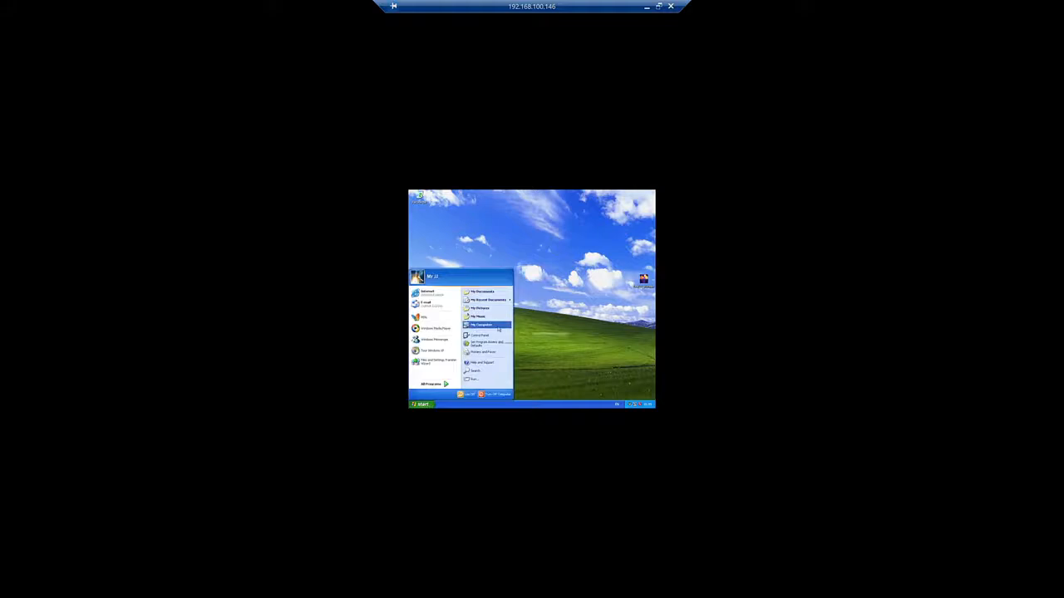
click(500, 326)
drag(574, 239, 555, 220)
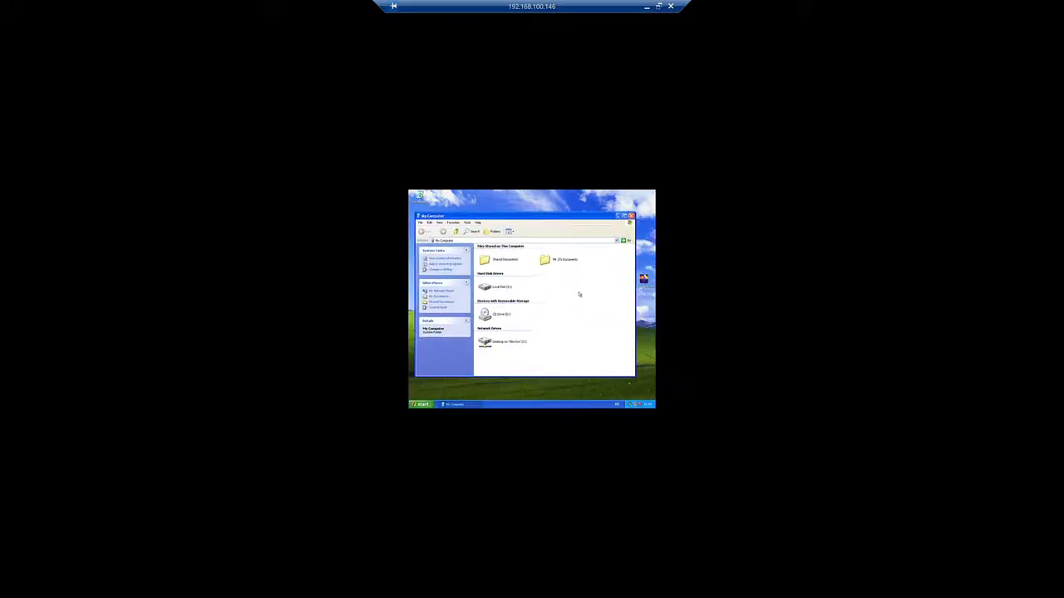
double_click(545, 262)
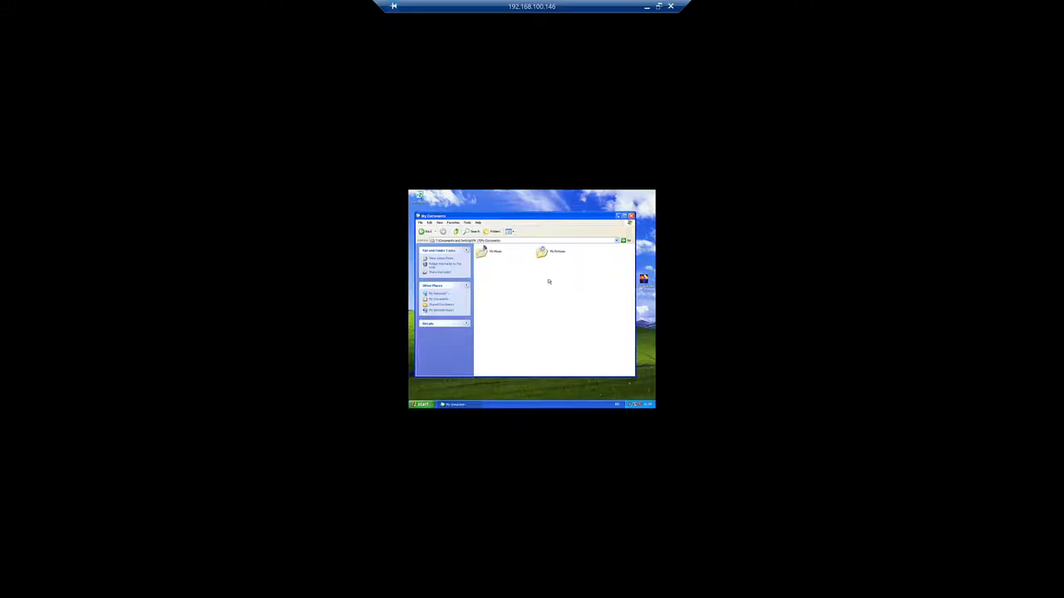
double_click(487, 255)
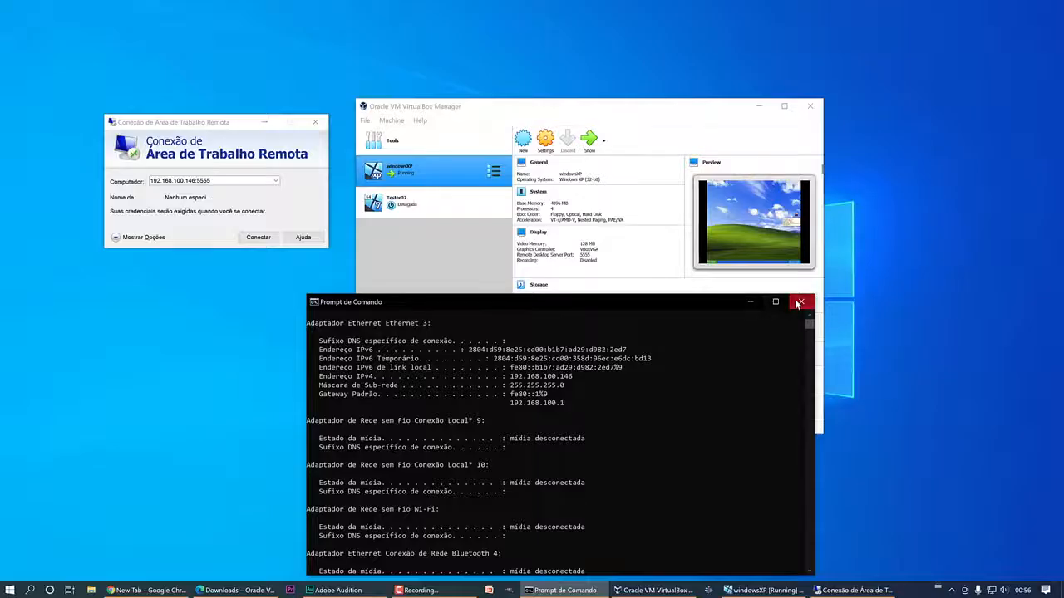
Close the Command Prompt and show the running windowsXP machine's window from VirtualBox Manager
click(798, 303)
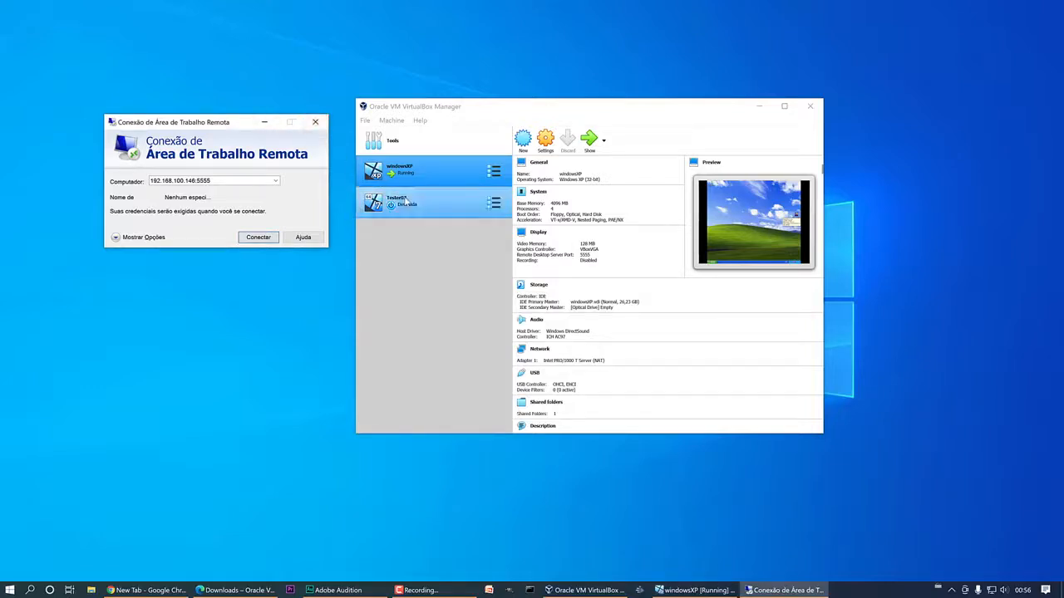
click(417, 202)
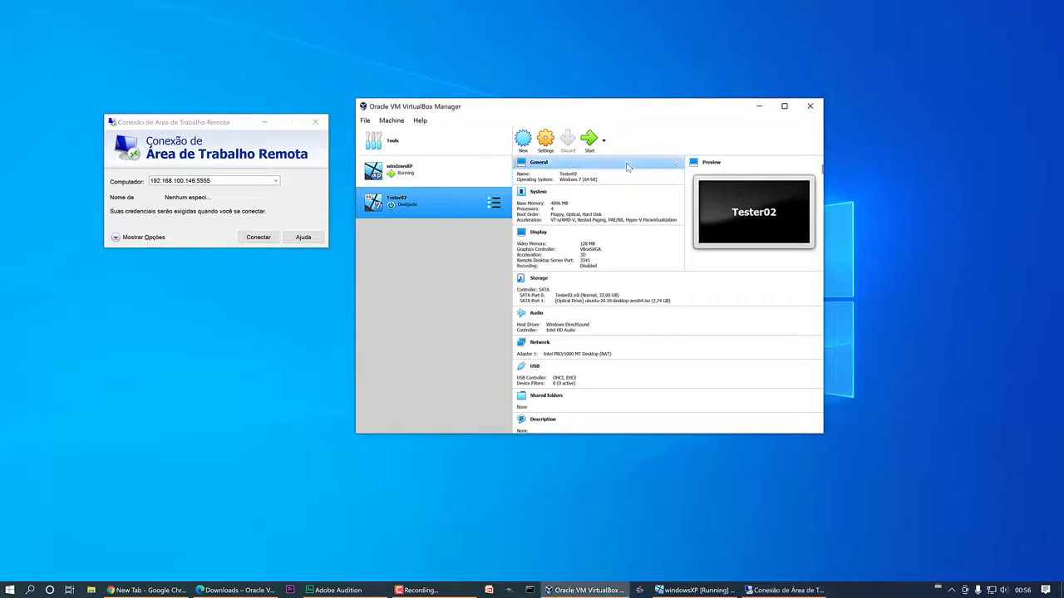
click(452, 175)
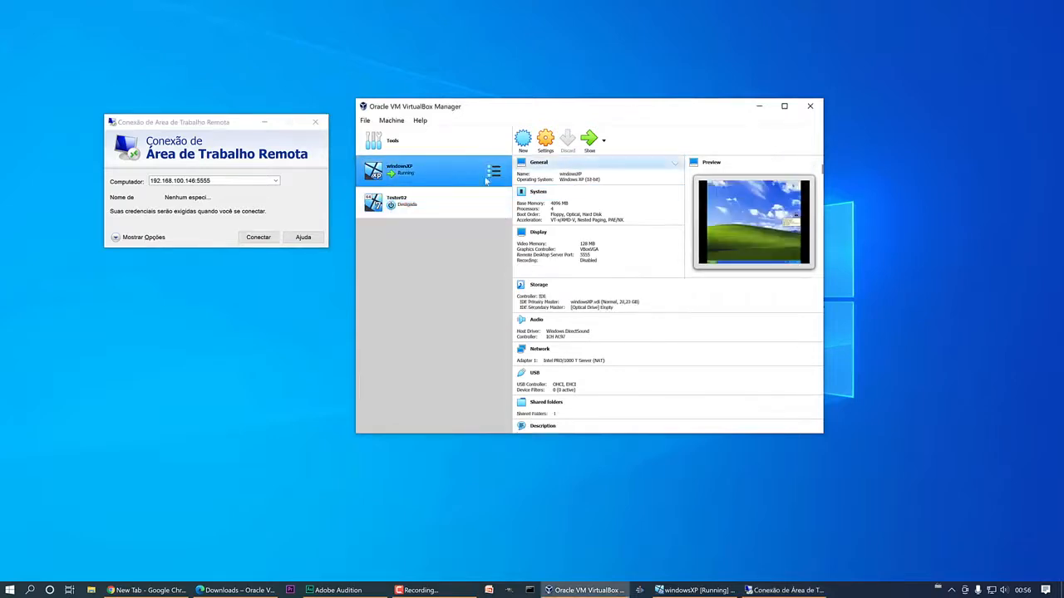
click(594, 145)
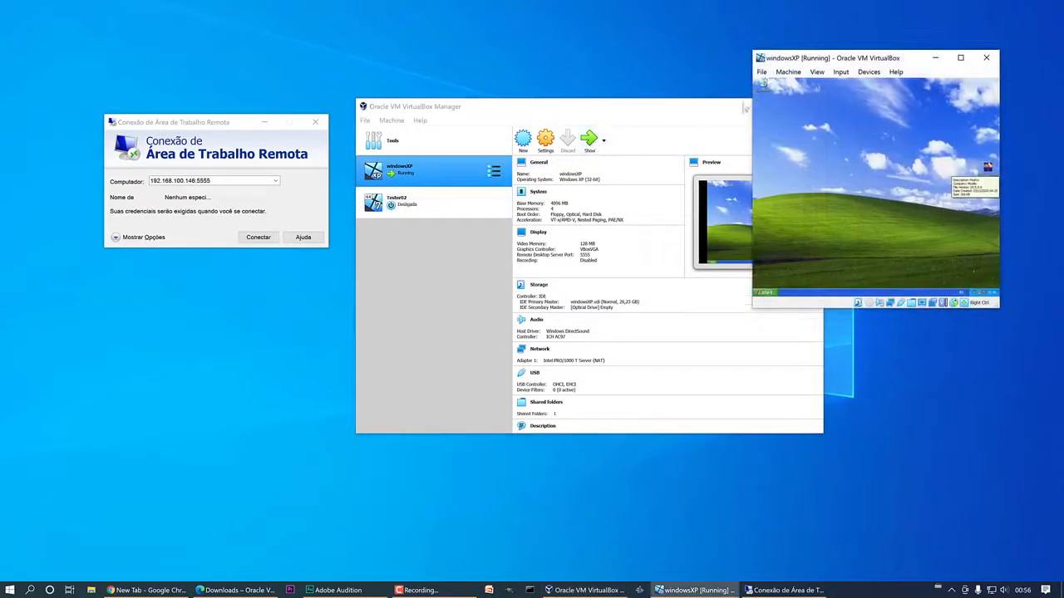
Close the windowsXP virtual machine by powering it off
click(762, 72)
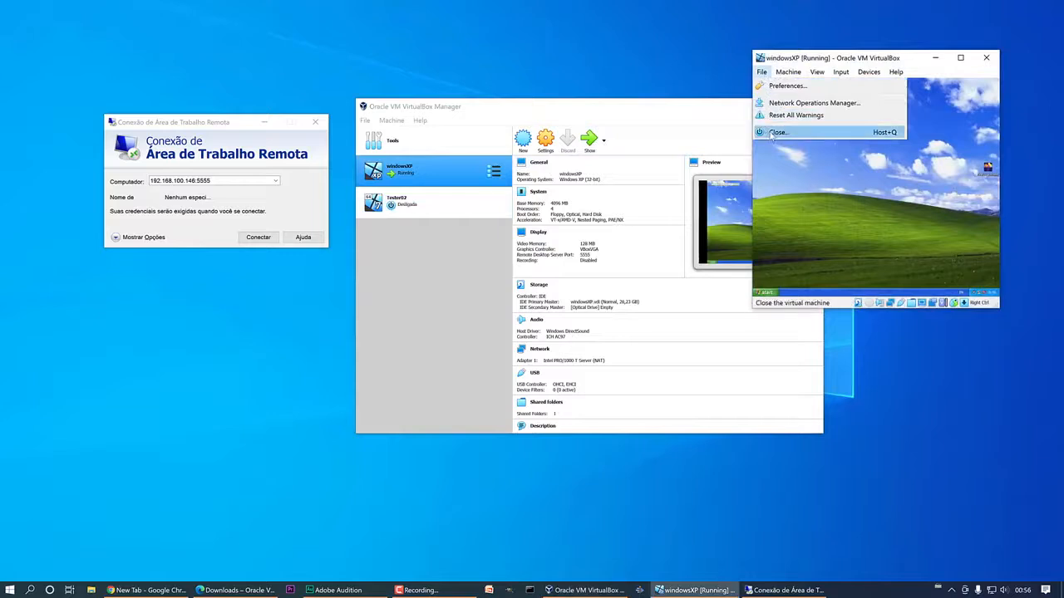
click(775, 132)
click(850, 194)
click(829, 212)
Set the Tester02 machine's remote display server port to 6666 and start the machine headless
click(443, 212)
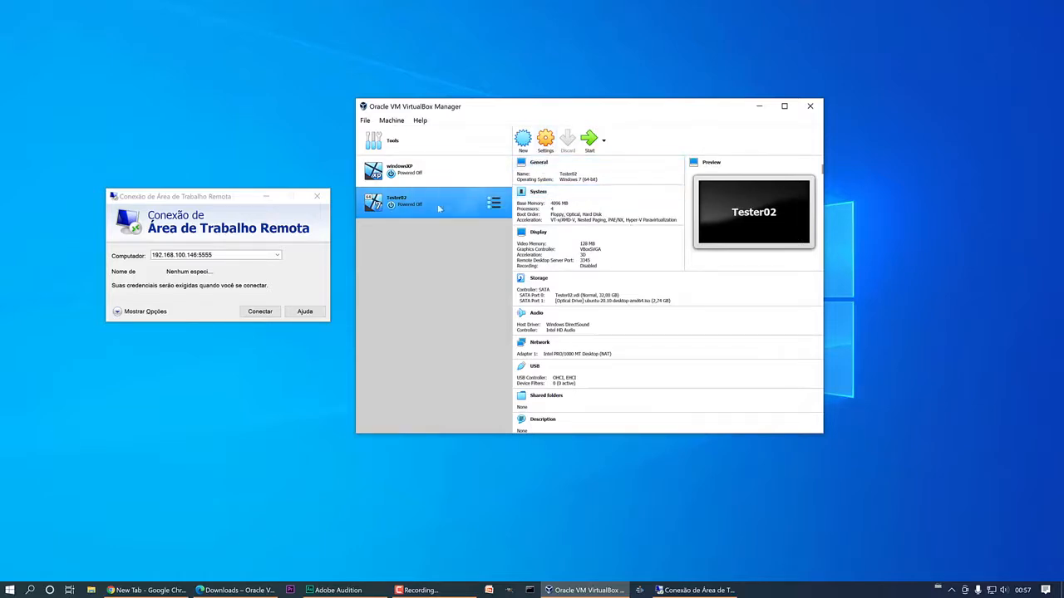
click(545, 143)
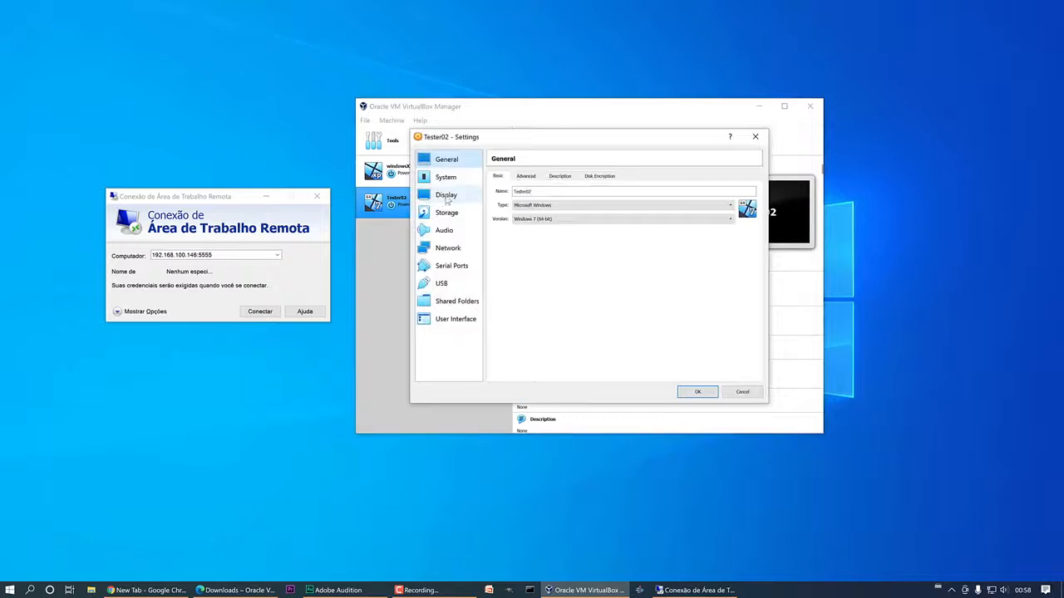
click(446, 199)
click(537, 176)
click(577, 202)
double_click(577, 203)
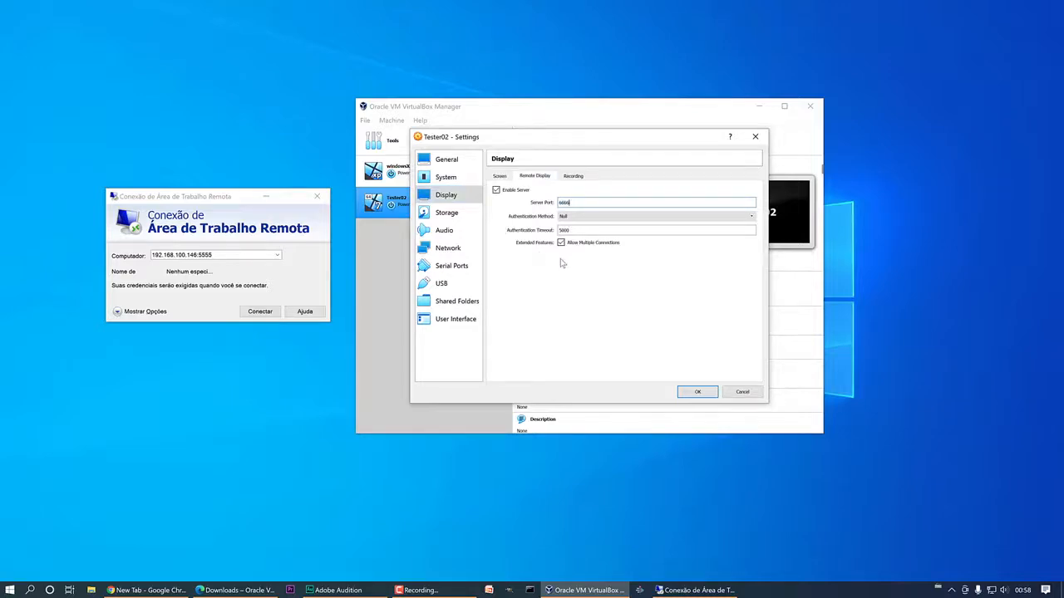
click(698, 394)
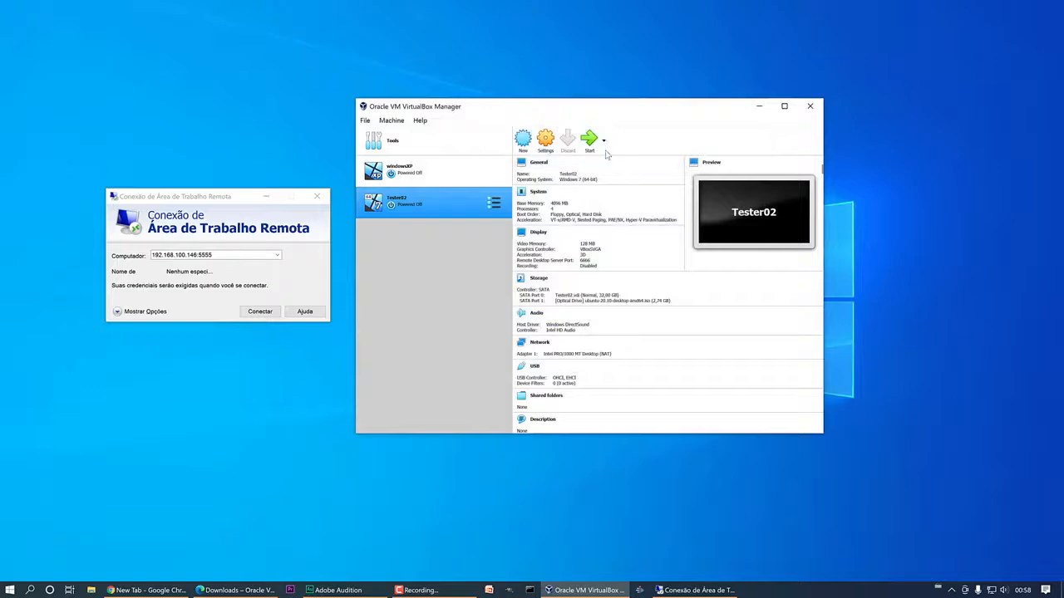
click(604, 142)
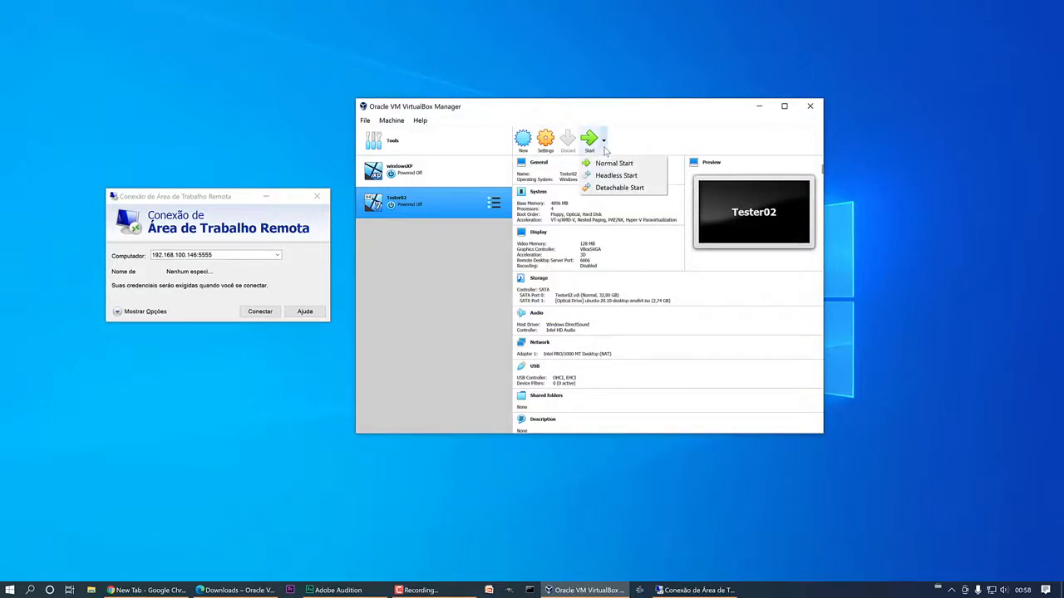
click(630, 181)
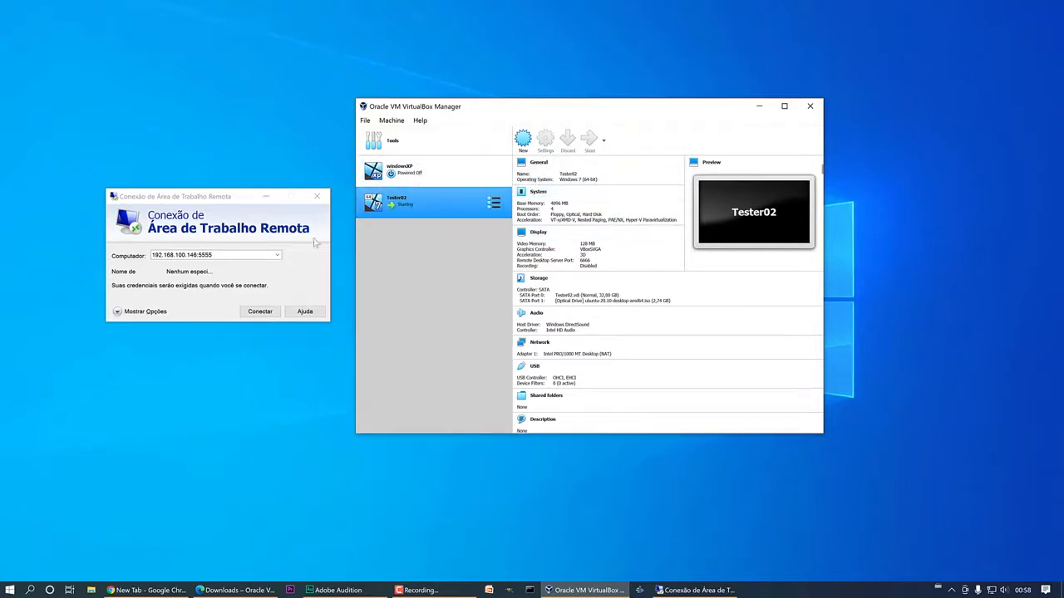
Change the Remote Desktop Connection address to 192.168.100.146:6666 and connect, accepting the unverified identity
click(217, 255)
click(217, 255)
drag(202, 257, 220, 256)
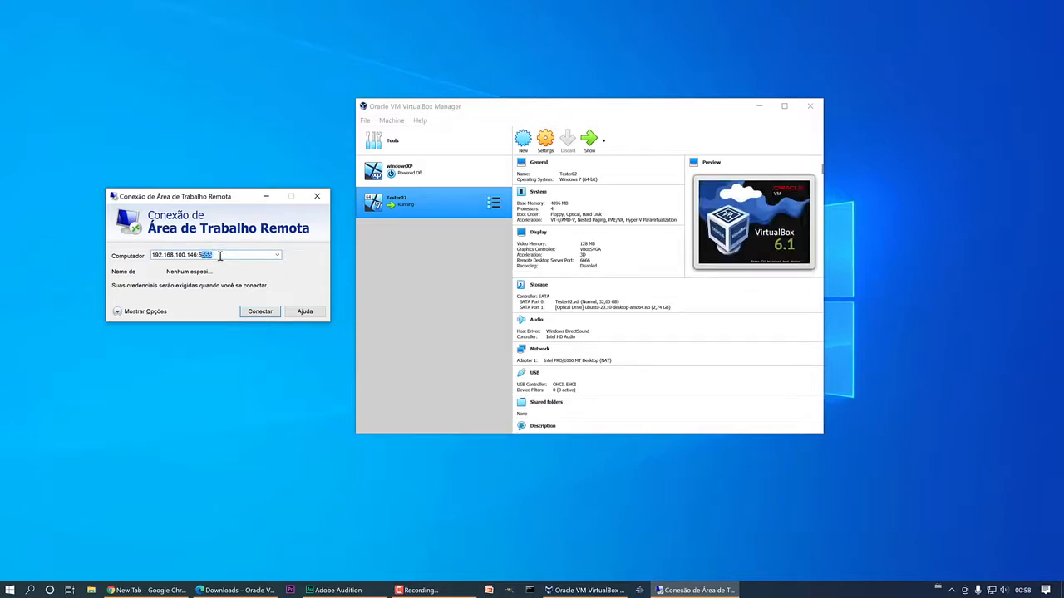
key(BackSpace)
key(BackSpace)
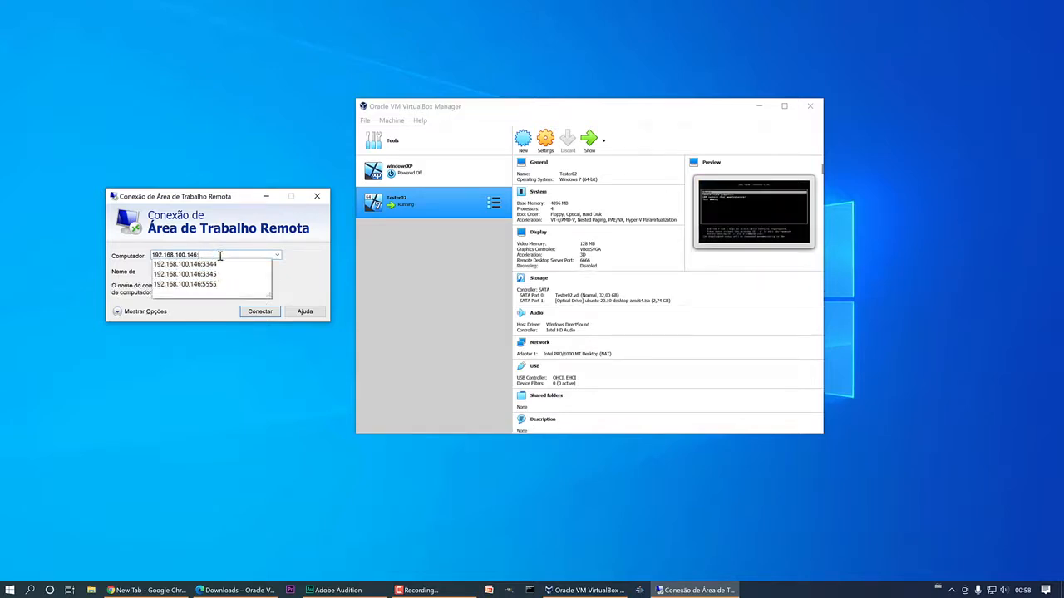
text(6666)
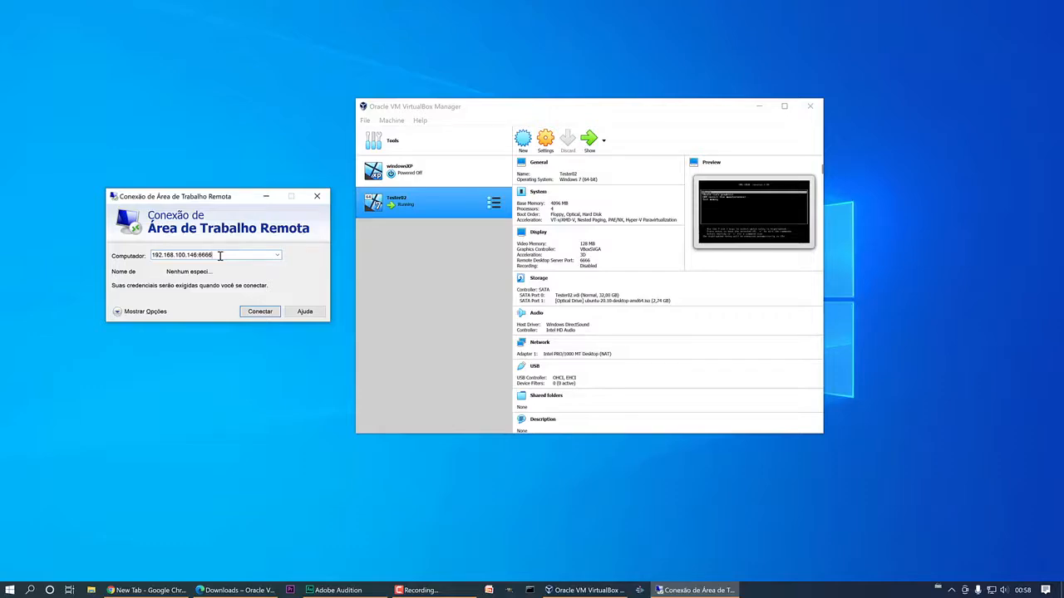
click(260, 311)
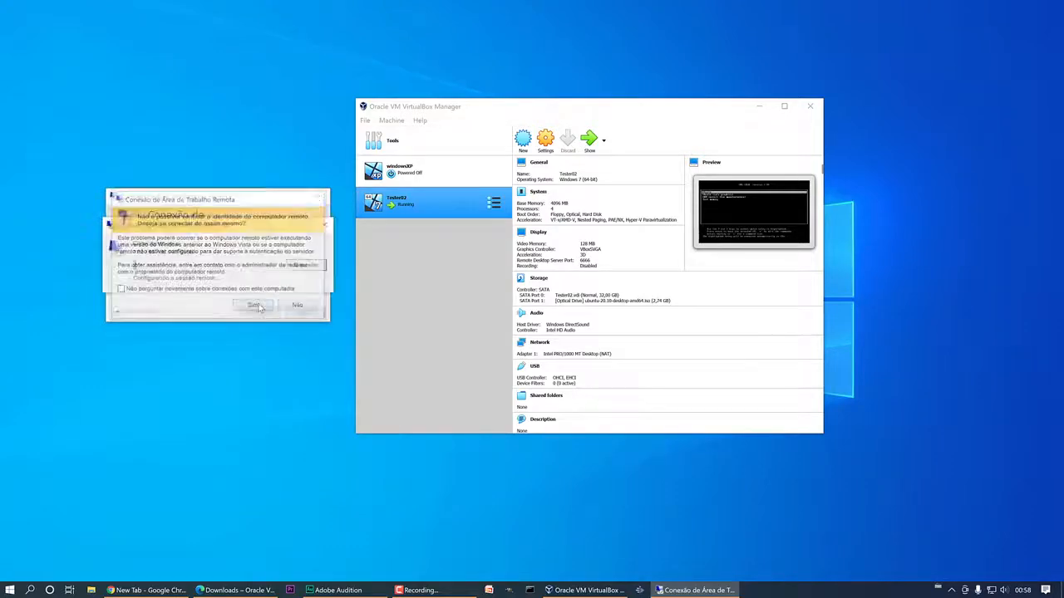
click(256, 306)
Try moving through the GRUB boot entries in the remote session and boot the Ubuntu entry
key(Down)
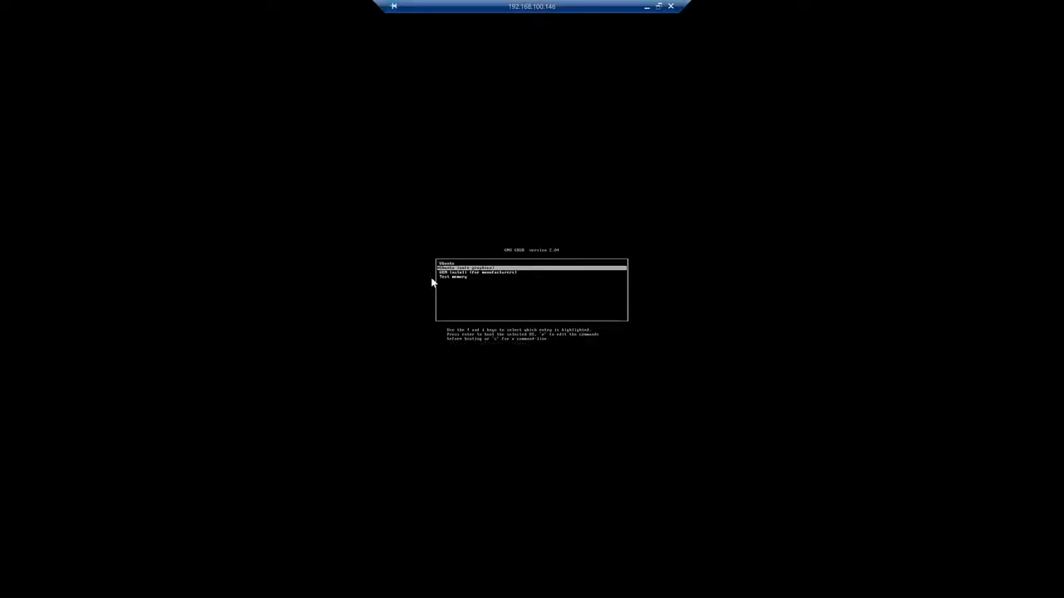
key(Down)
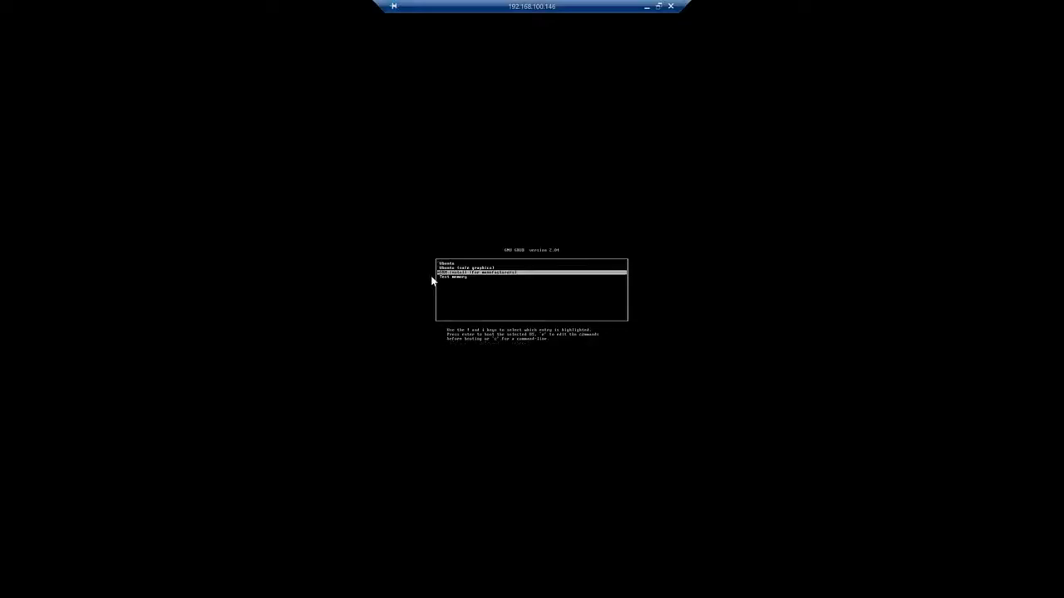
key(Up)
key(Up)
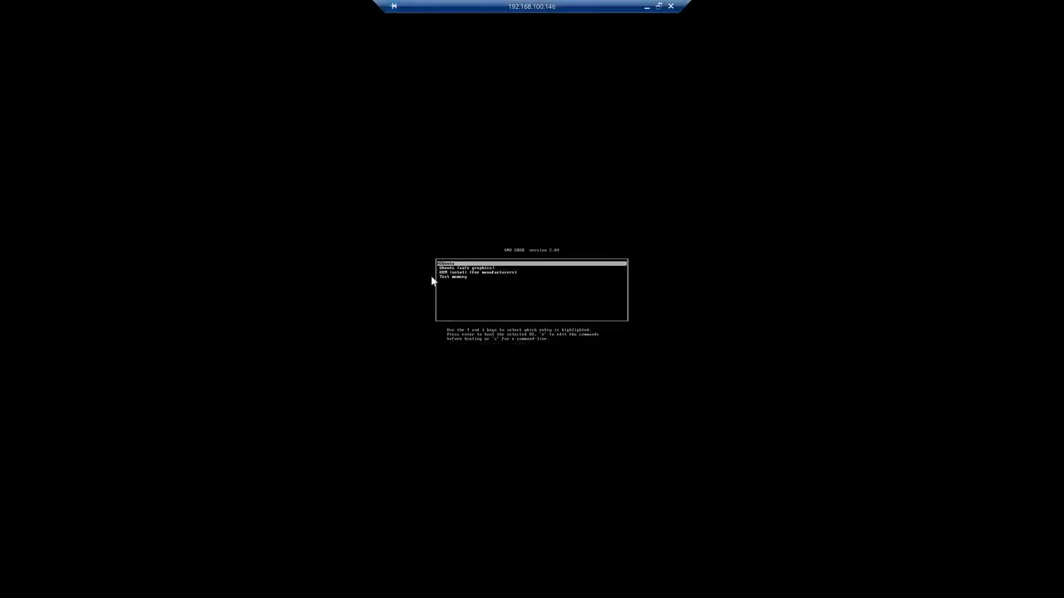
key(Return)
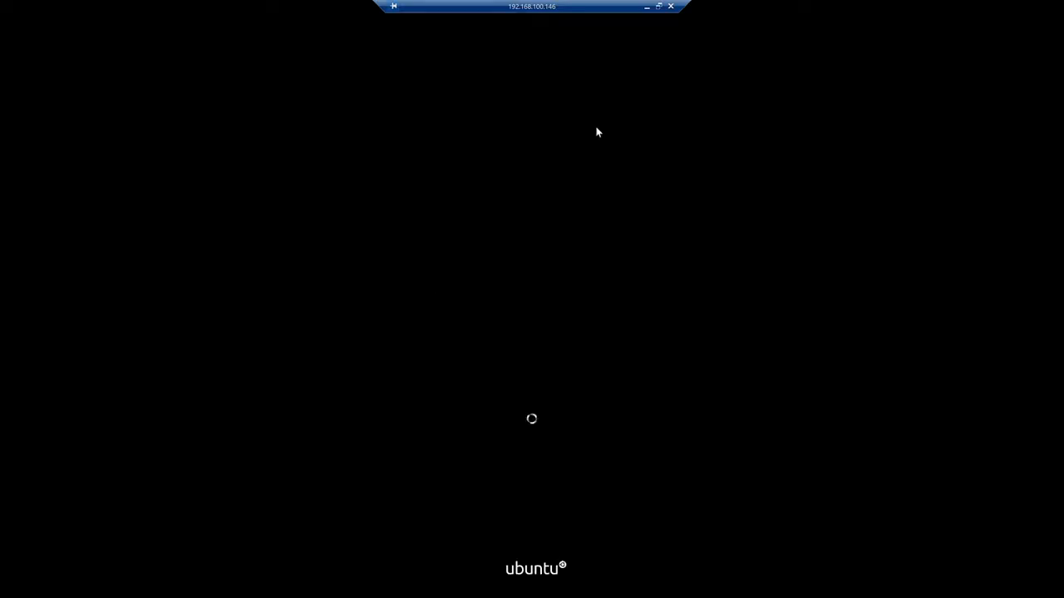